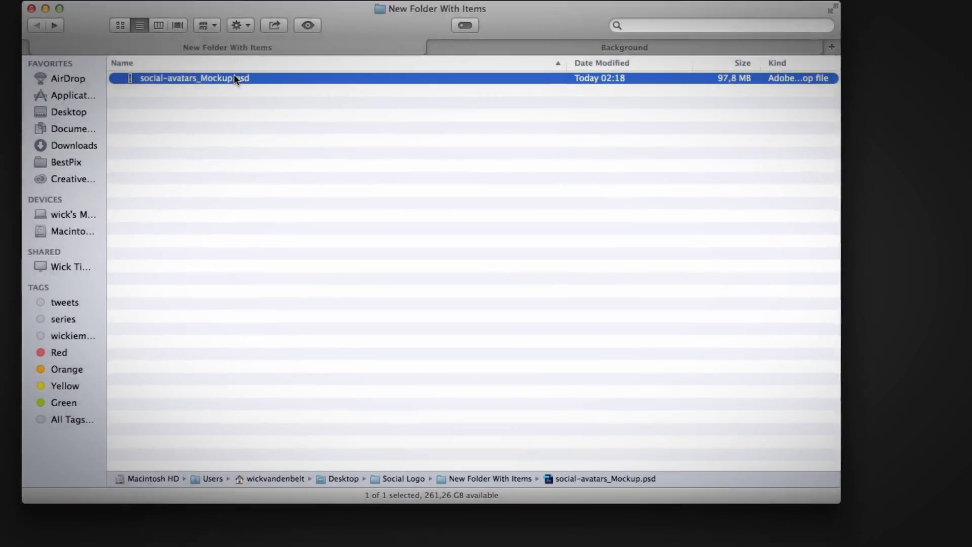
Open social-avatars_Mockup.psd from the New Folder With Items folder in Photoshop.
click(191, 38)
key(Return)
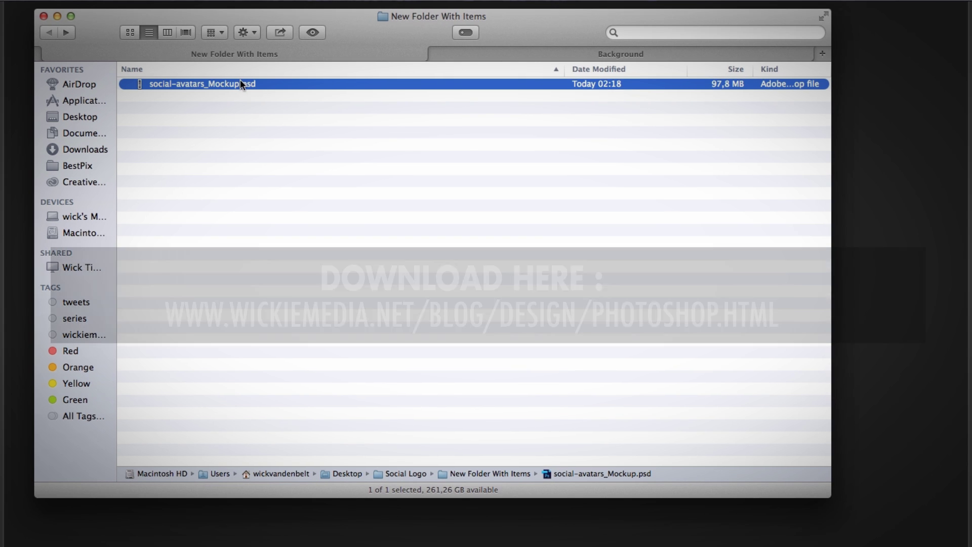
double_click(236, 83)
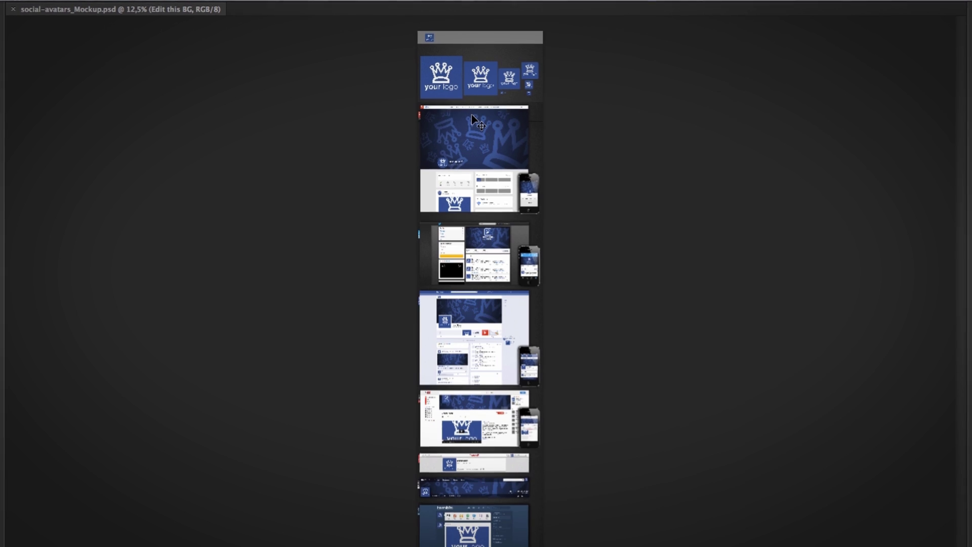
Examine the instruction overlay's notes on logo sizes and the Google+ cover image and avatar.
key(super+plus)
key(Tab)
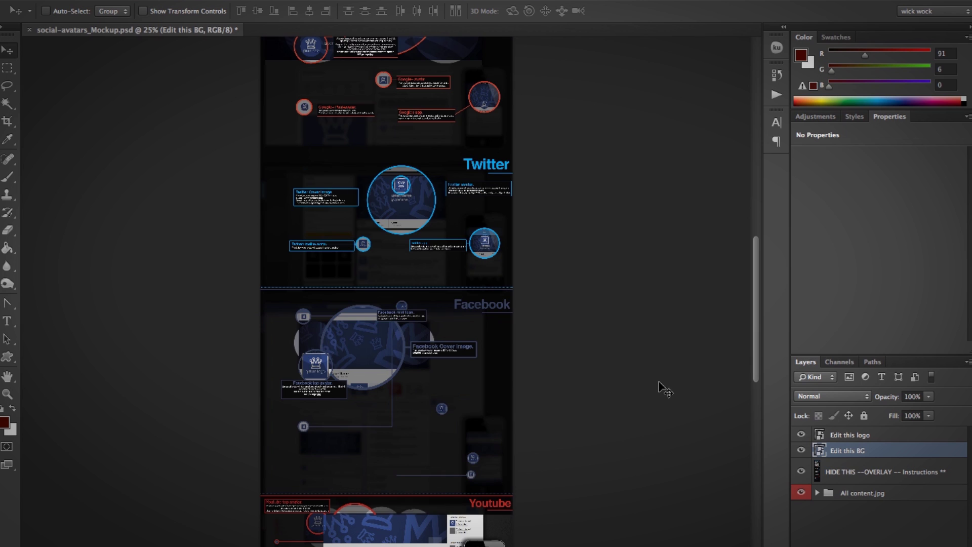
scroll(484, 209, up, 5)
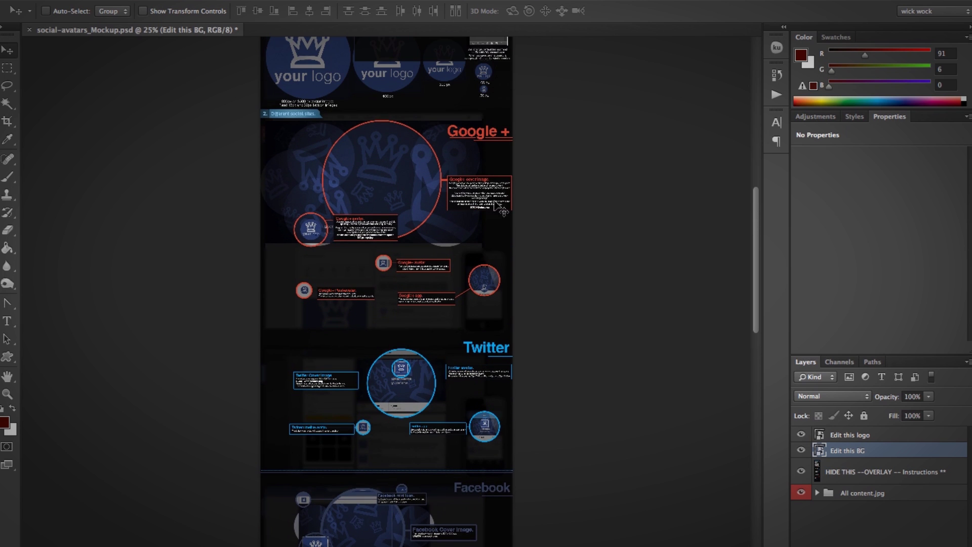
scroll(492, 133, up, 5)
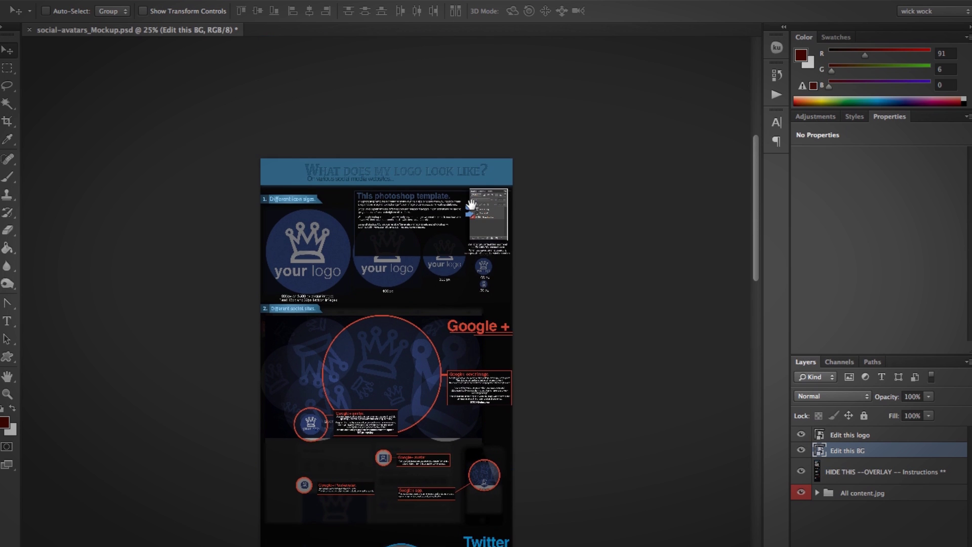
key(ctrl+plus)
key(ctrl+plus)
key(ctrl+plus)
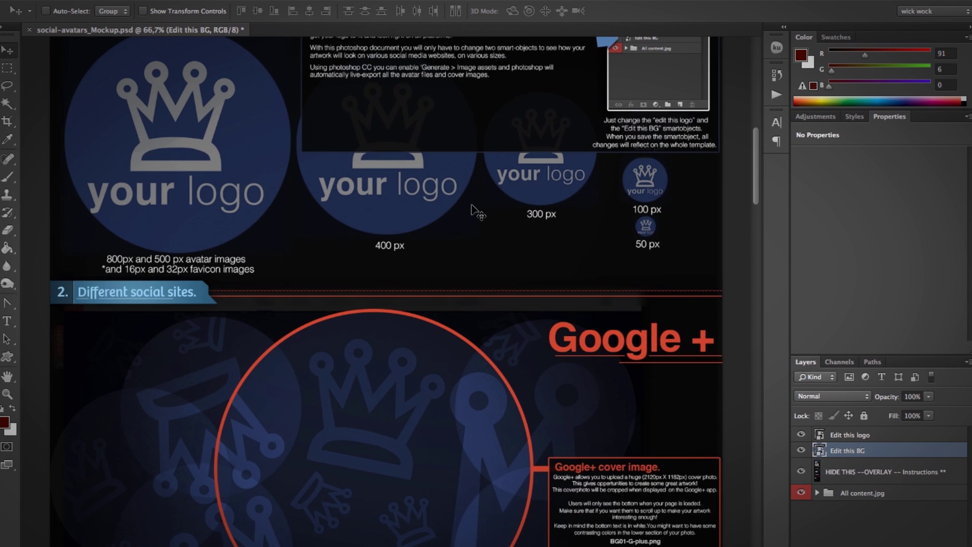
key(Tab)
key(ctrl+plus)
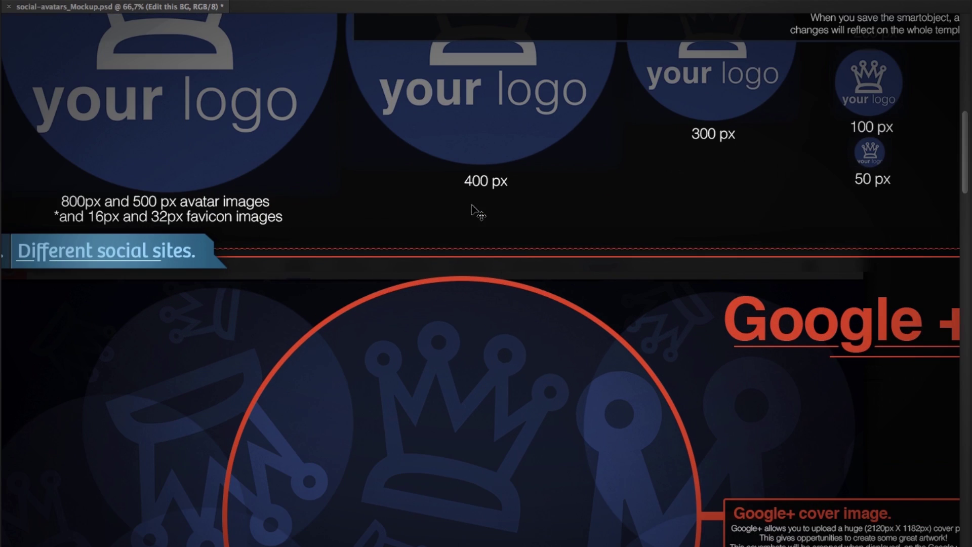
scroll(528, 254, down, 6)
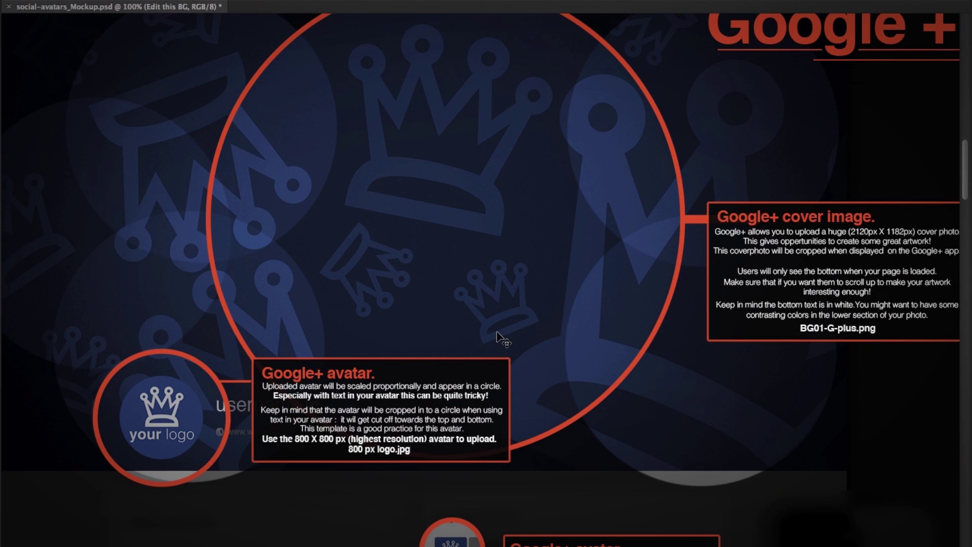
scroll(501, 338, down, 3)
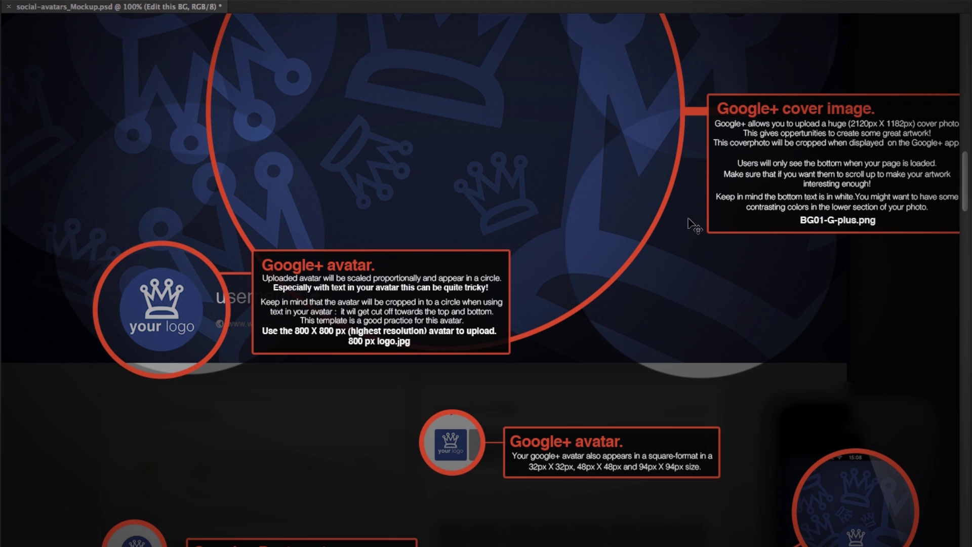
scroll(829, 91, up, 20)
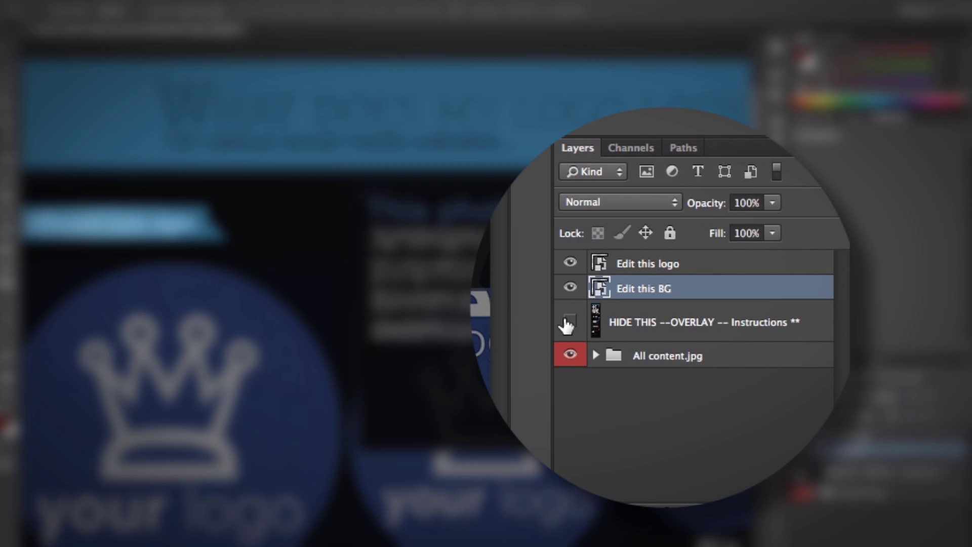
Hide the "HIDE THIS --OVERLAY -- Instructions **" layer to reveal the plain social media mockups.
click(801, 472)
scroll(384, 326, down, 6)
scroll(383, 326, up, 4)
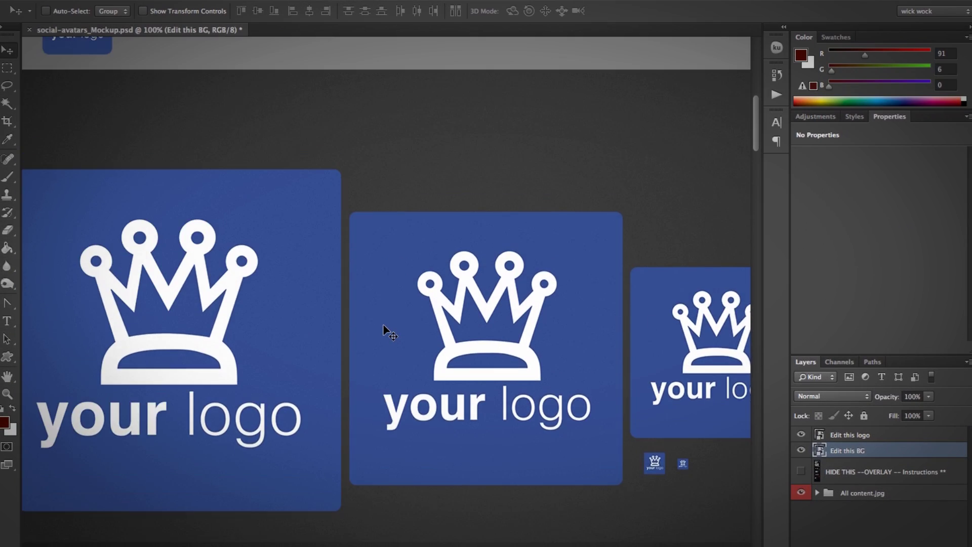
scroll(384, 326, left, 2)
Examine the two editable smart object layers, the logo avatar sizes and the Google+ page and phone mockups.
click(843, 436)
click(849, 451)
click(849, 434)
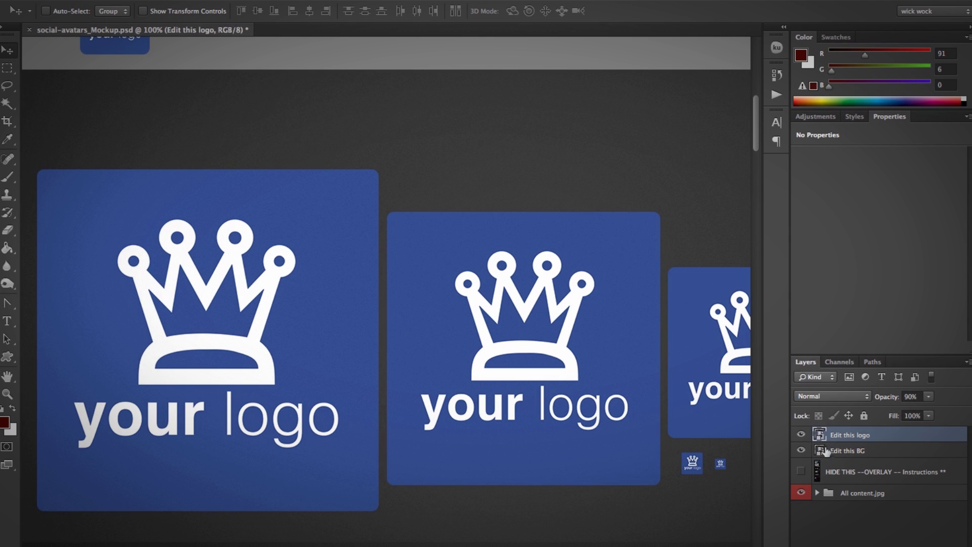
key(ctrl+minus)
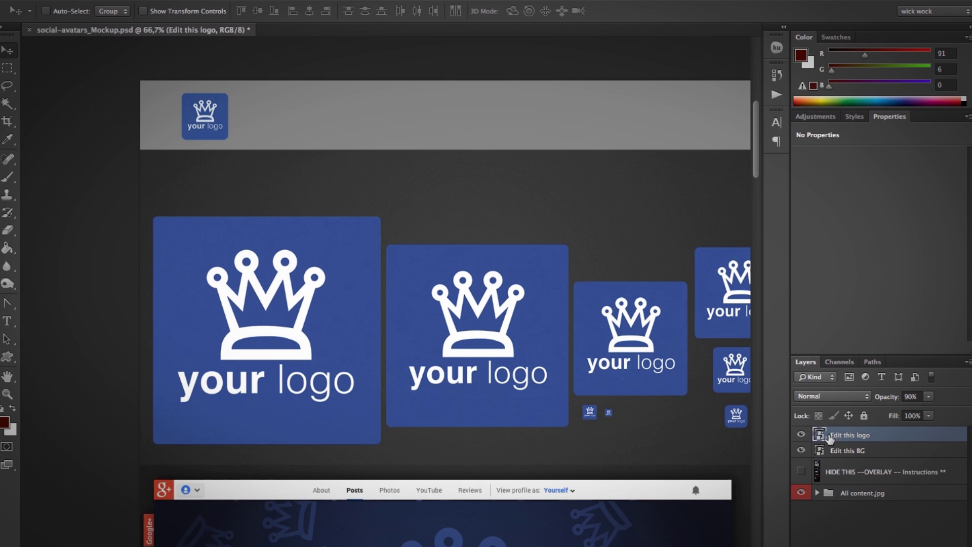
scroll(588, 267, down, 5)
scroll(587, 267, right, 4)
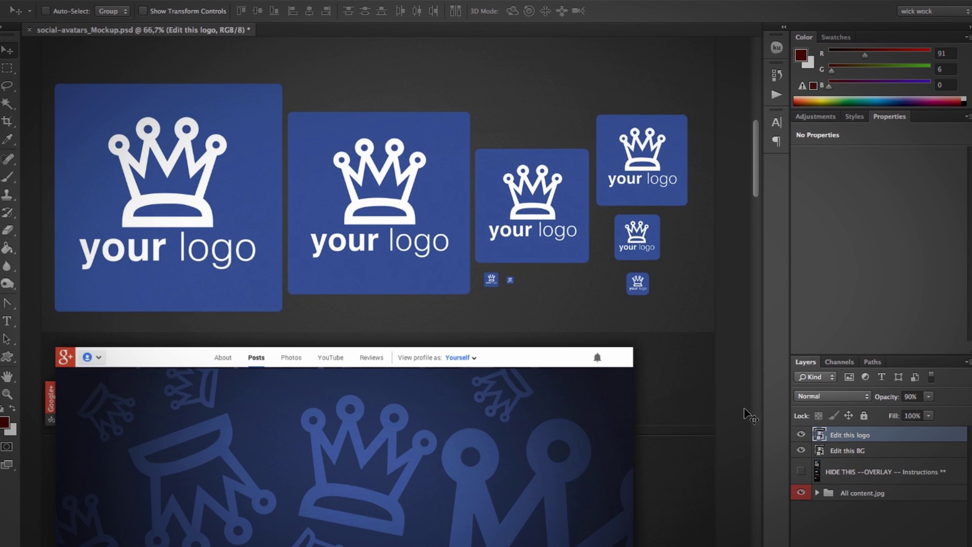
scroll(354, 283, down, 13)
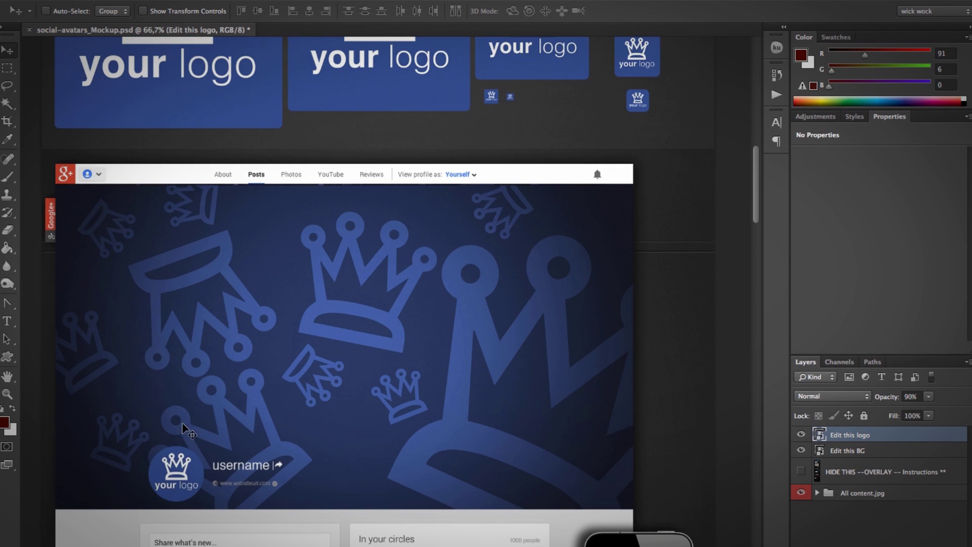
scroll(536, 453, down, 1)
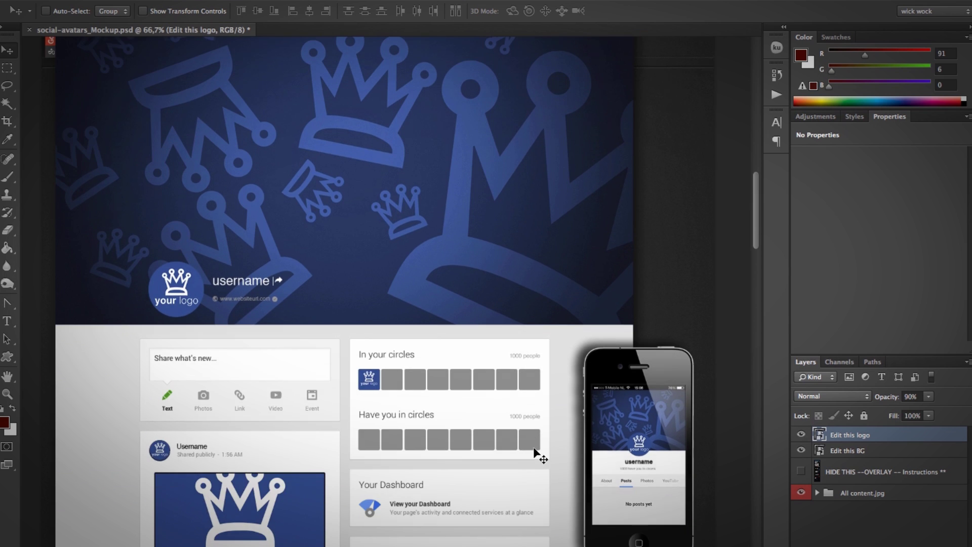
scroll(594, 419, up, 8)
scroll(594, 419, left, 1)
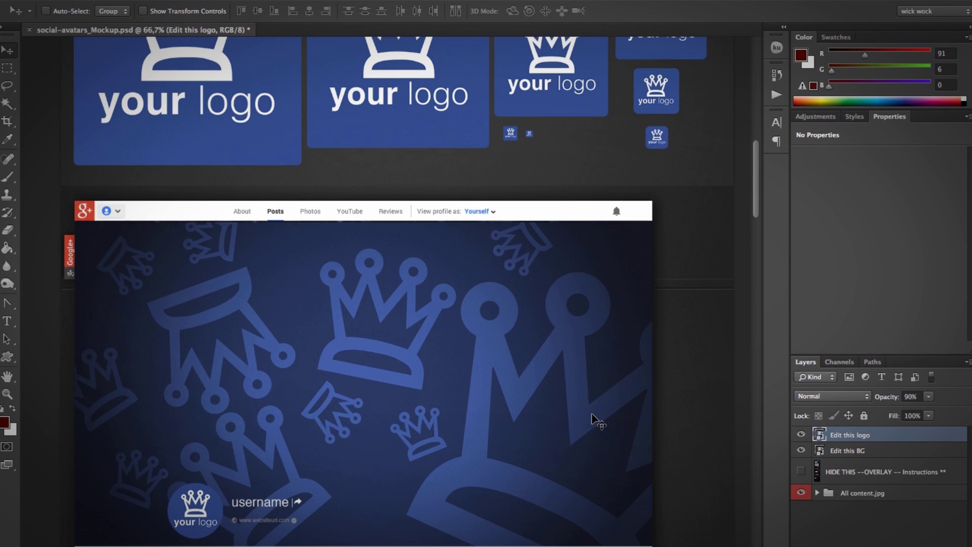
Open the "Edit this logo" smart object and fill a new layer with the dark red foreground colour.
double_click(819, 436)
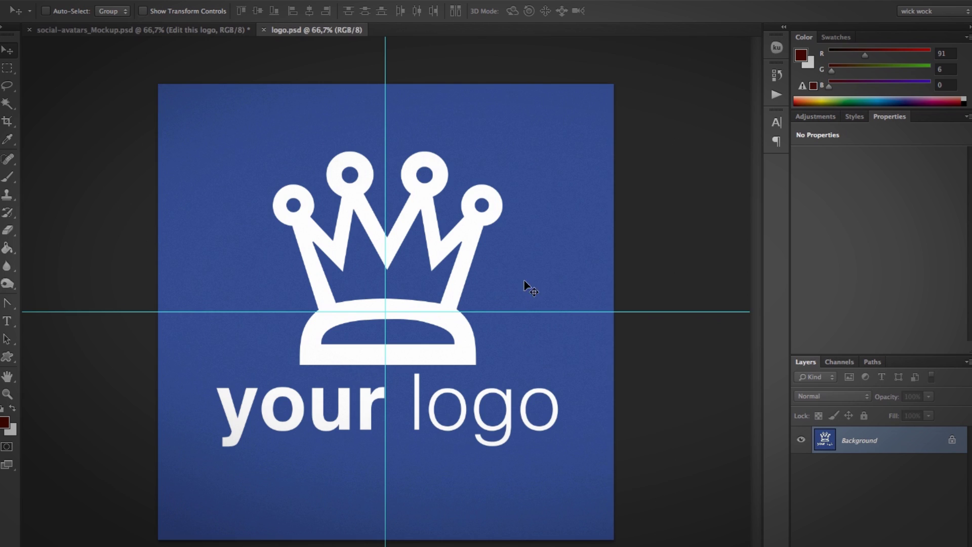
key(ctrl+shift+alt+n)
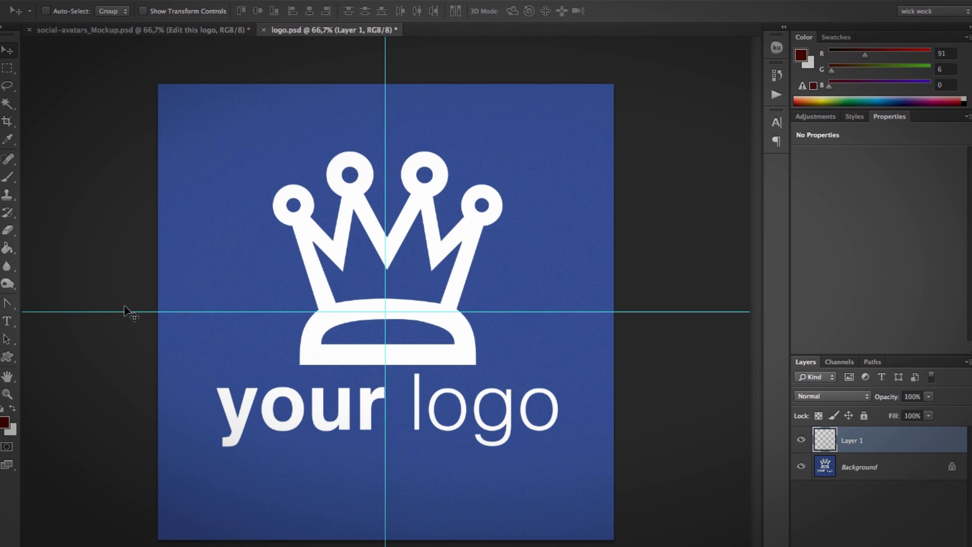
click(6, 249)
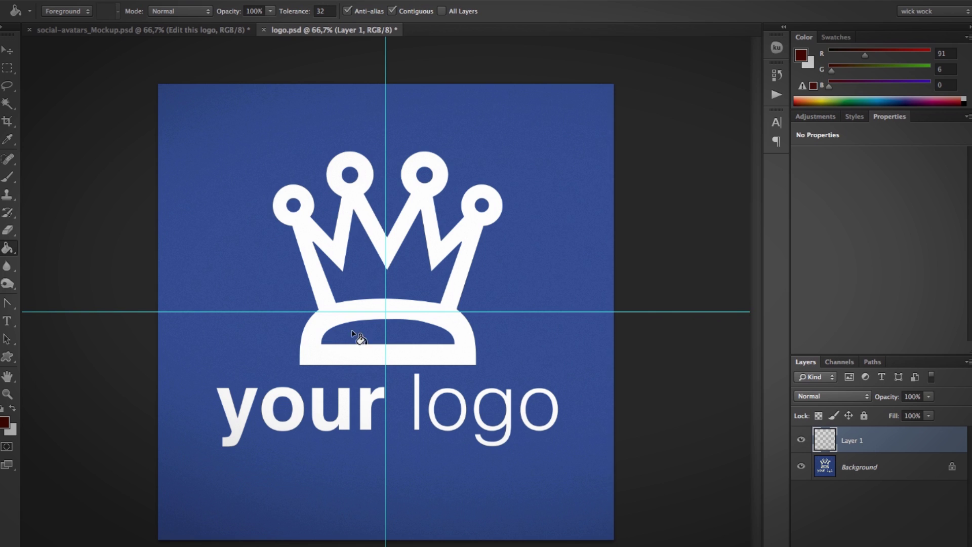
click(248, 260)
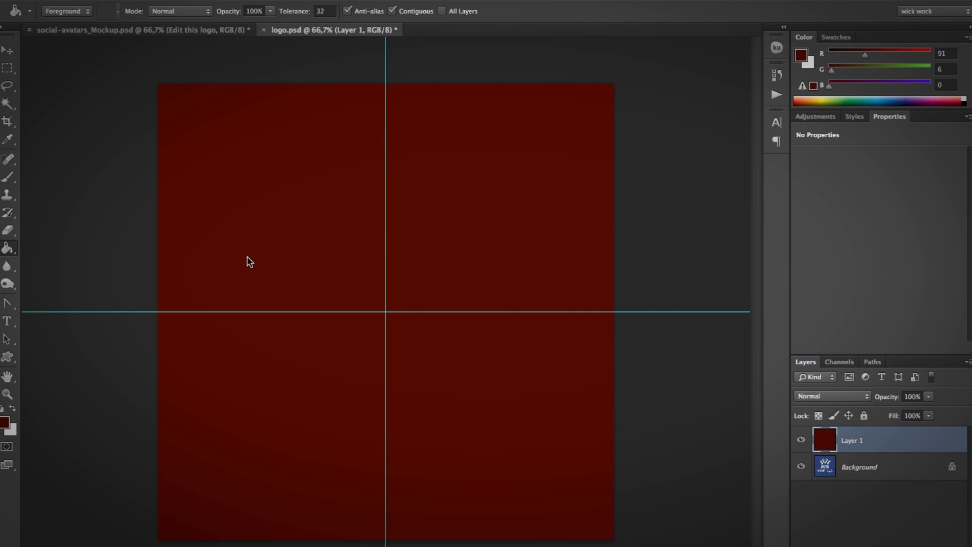
Add the white text "Company", scale it to about 767 px wide and place it in the lower half of the logo.
click(7, 322)
click(217, 361)
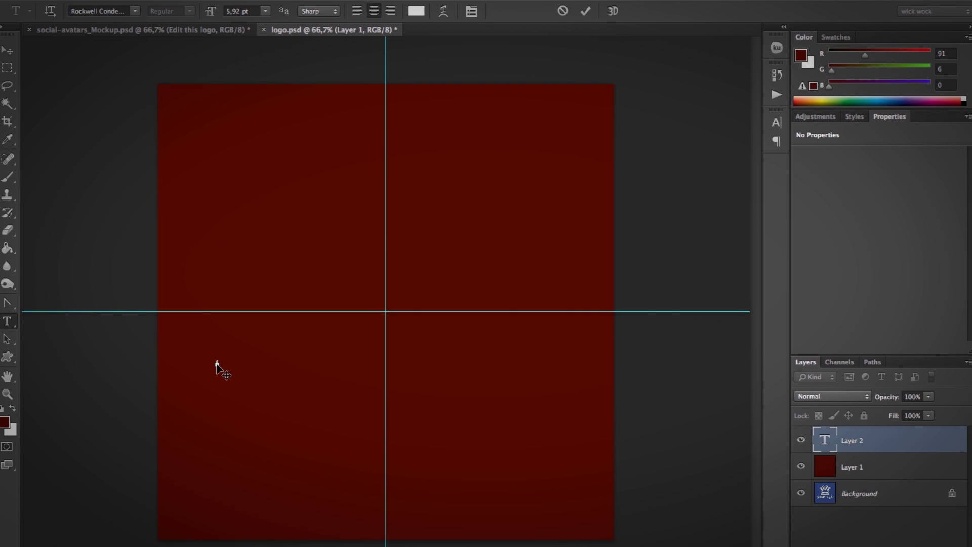
key(ctrl+Return)
key(ctrl+t)
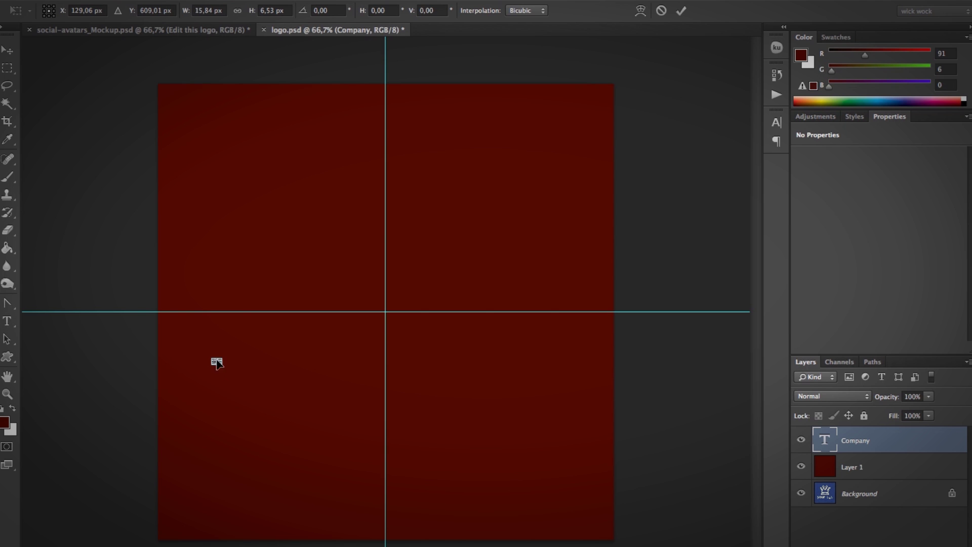
drag(221, 358, 601, 299)
key(Return)
key(v)
drag(527, 288, 508, 404)
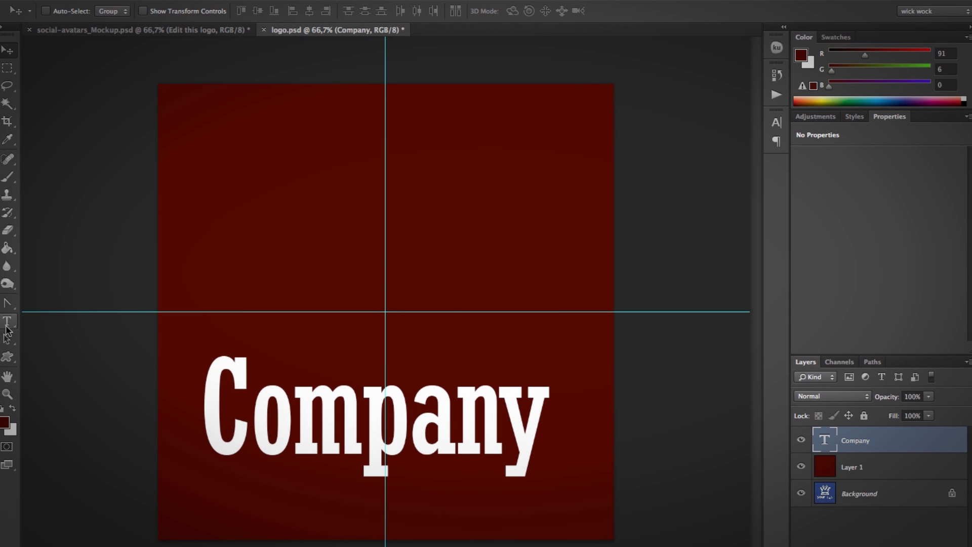
Draw a white campfire custom shape above the Company text and align it with the vertical centre guide.
click(6, 357)
drag(301, 142, 473, 374)
key(v)
mouse_move(365, 274)
mouse_down()
mouse_move(373, 256)
mouse_move(379, 260)
mouse_up()
key(Left)
key(Left)
key(Left)
key(Left)
key(Left)
key(Left)
key(Left)
Enlarge the Company text to nearly the full logo width and centre it just below the campfire shape.
click(901, 467)
key(ctrl+t)
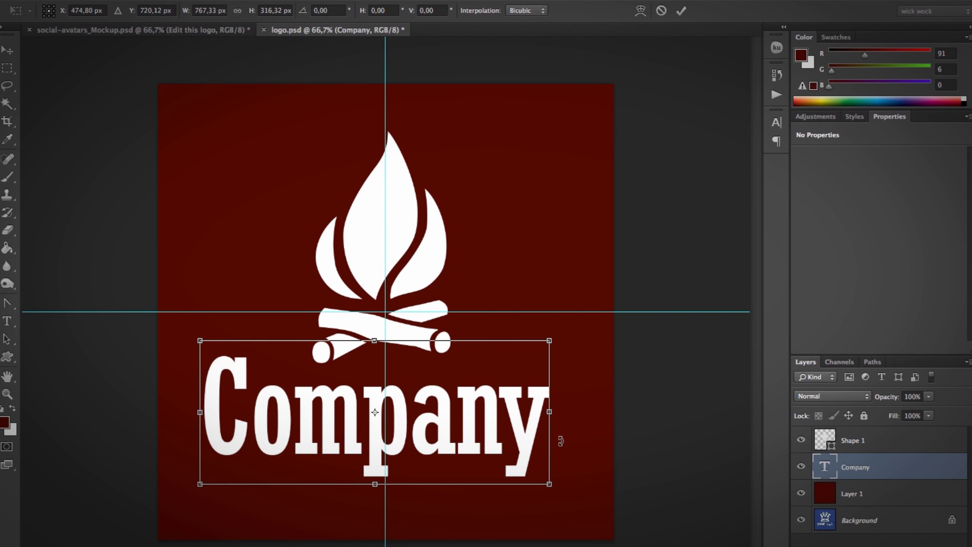
drag(550, 335, 585, 316)
key(Return)
key(Right)
key(Right)
key(Right)
key(Right)
key(Right)
key(Right)
key(Right)
key(Right)
key(Right)
key(Right)
key(Down)
key(Down)
key(Down)
key(Down)
key(Down)
key(Down)
key(Down)
key(Down)
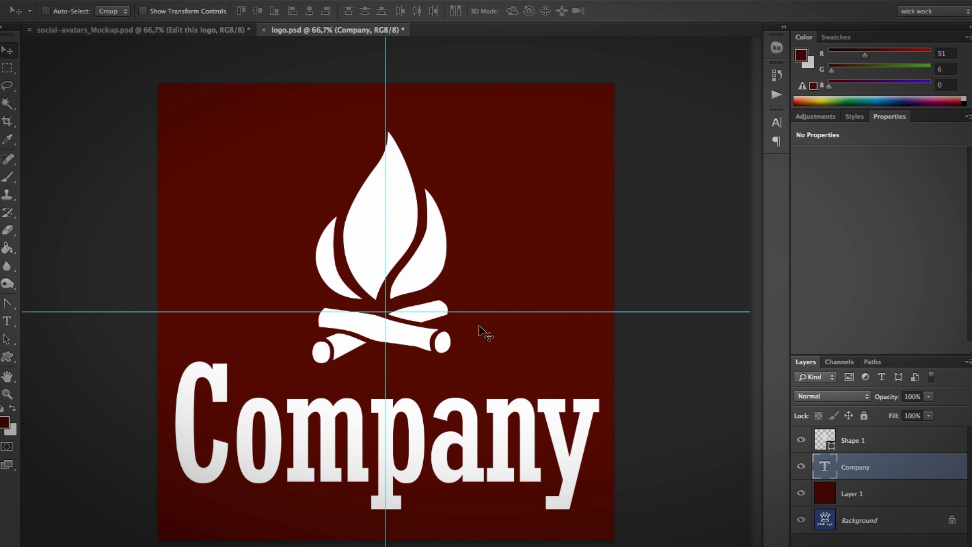
Save logo.psd with Maximize Compatibility kept on and return to the social-avatars_Mockup.psd document.
key(ctrl+s)
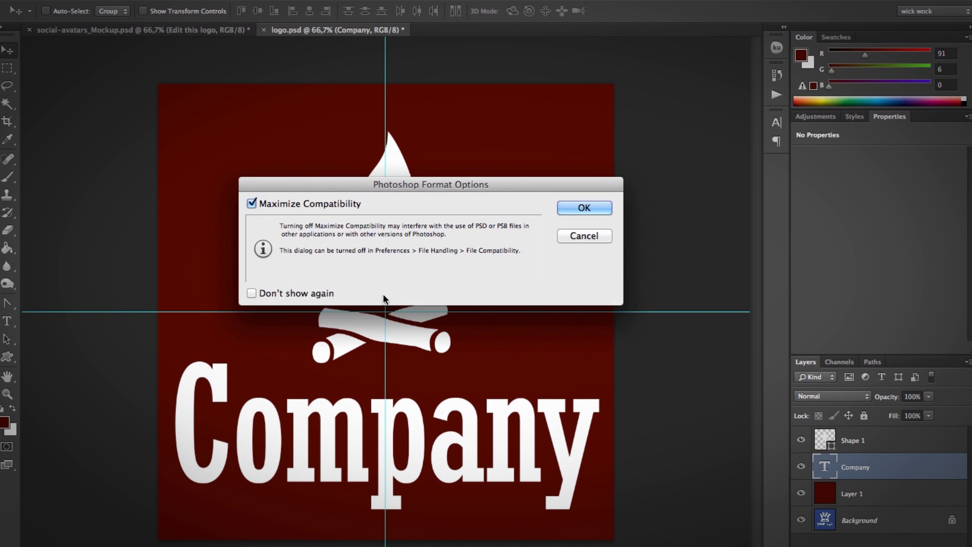
click(590, 206)
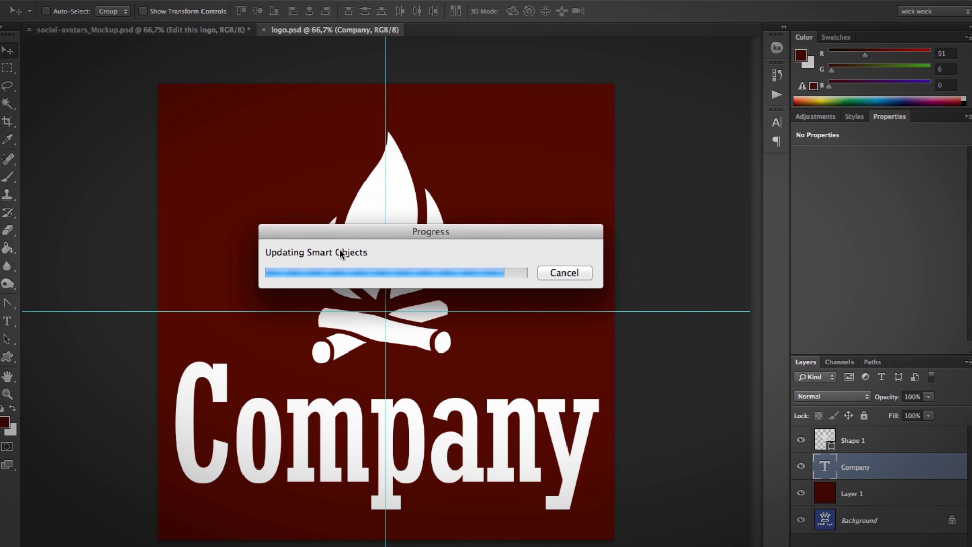
click(97, 29)
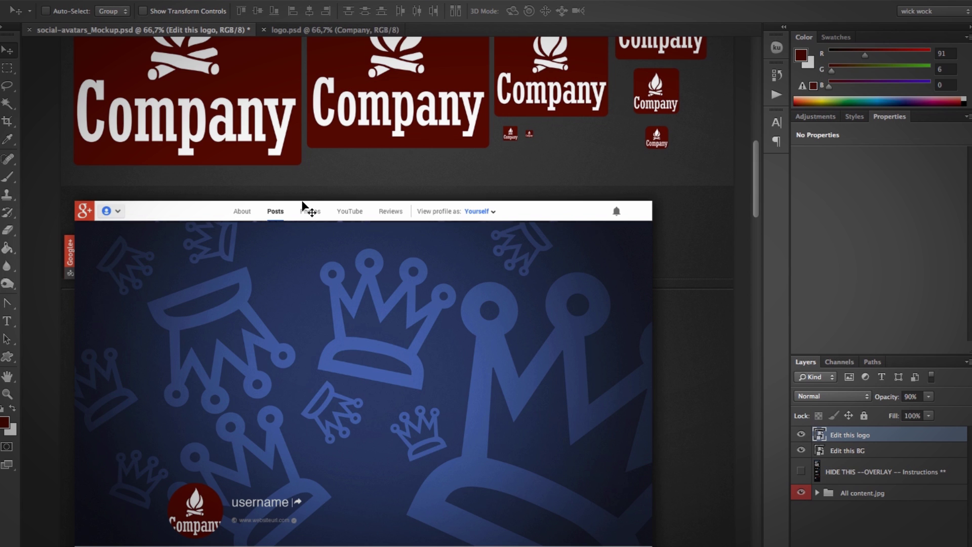
Examine how the new Company logo appears in the avatar sizes and the Google+, Twitter and Facebook mockups.
scroll(303, 208, up, 6)
scroll(304, 208, down, 4)
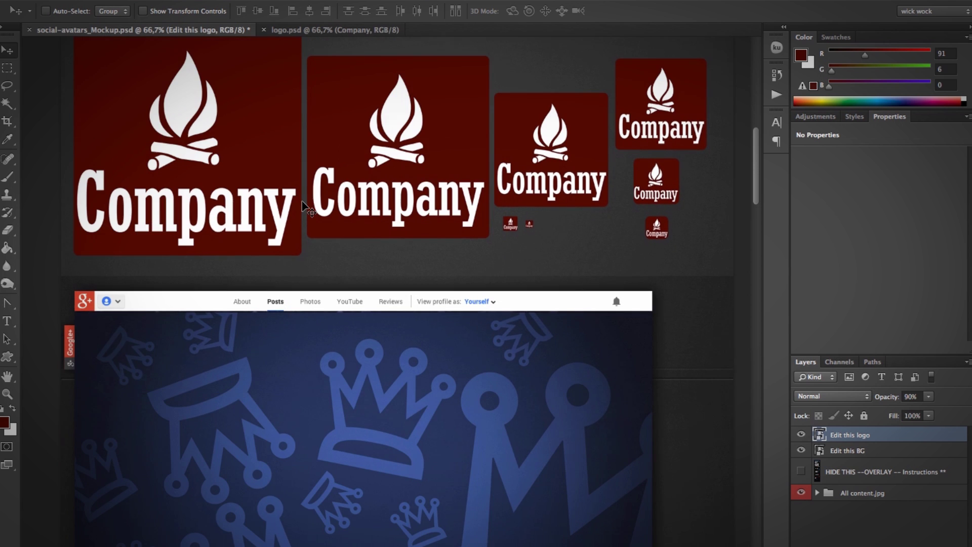
scroll(256, 198, up, 3)
scroll(256, 197, down, 10)
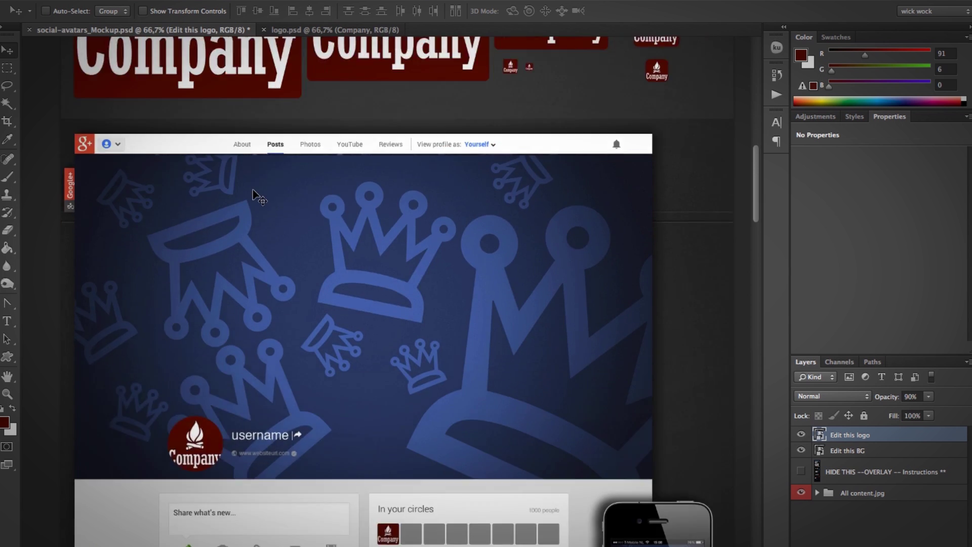
scroll(247, 262, down, 15)
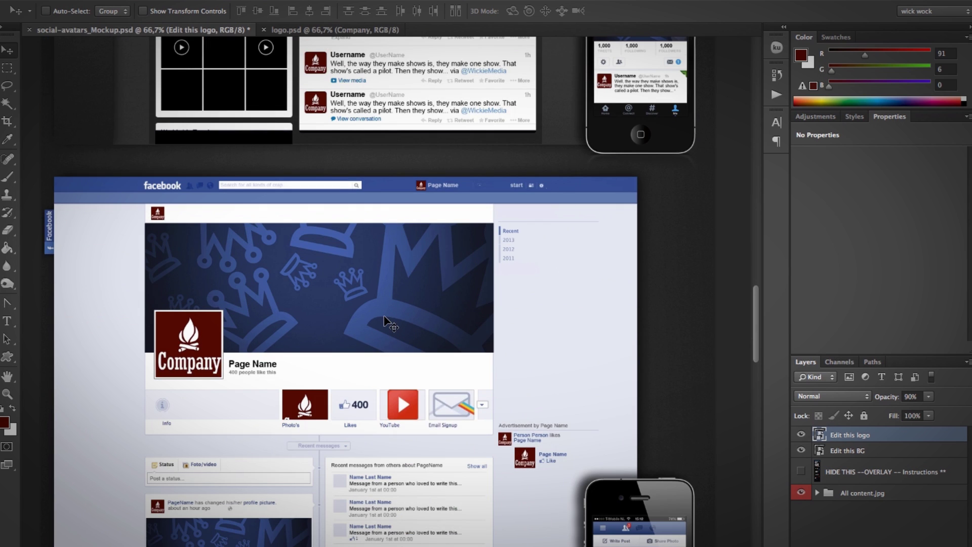
scroll(387, 322, down, 3)
scroll(611, 462, down, 5)
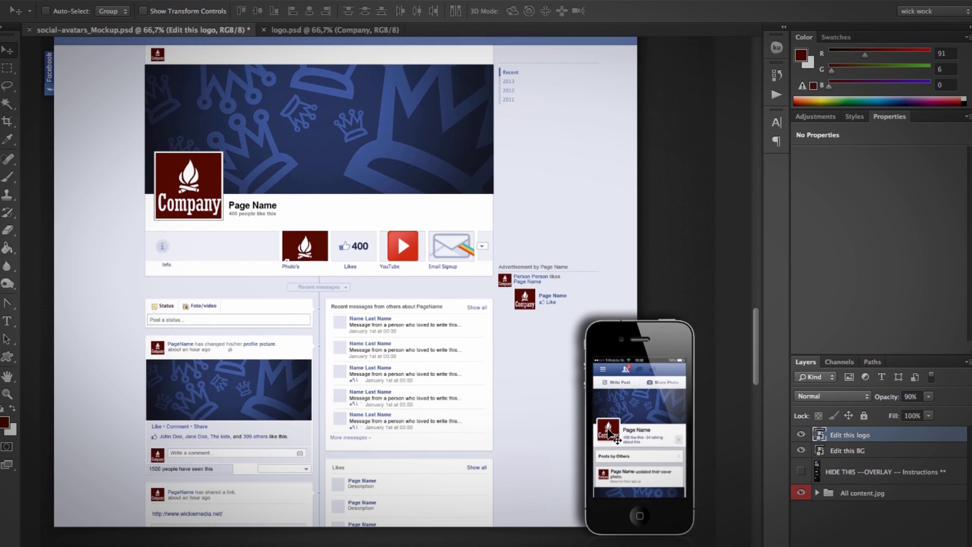
key(ctrl+plus)
key(Tab)
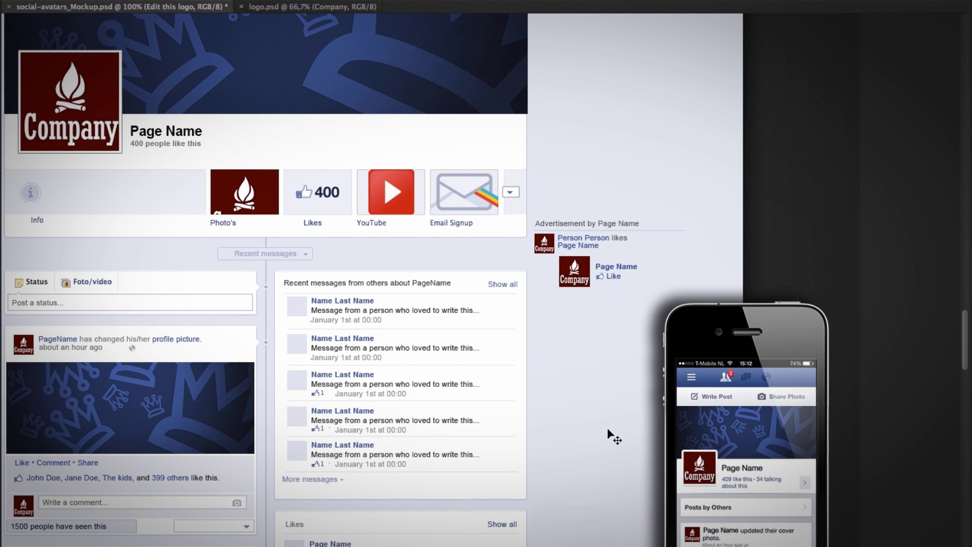
scroll(655, 418, down, 2)
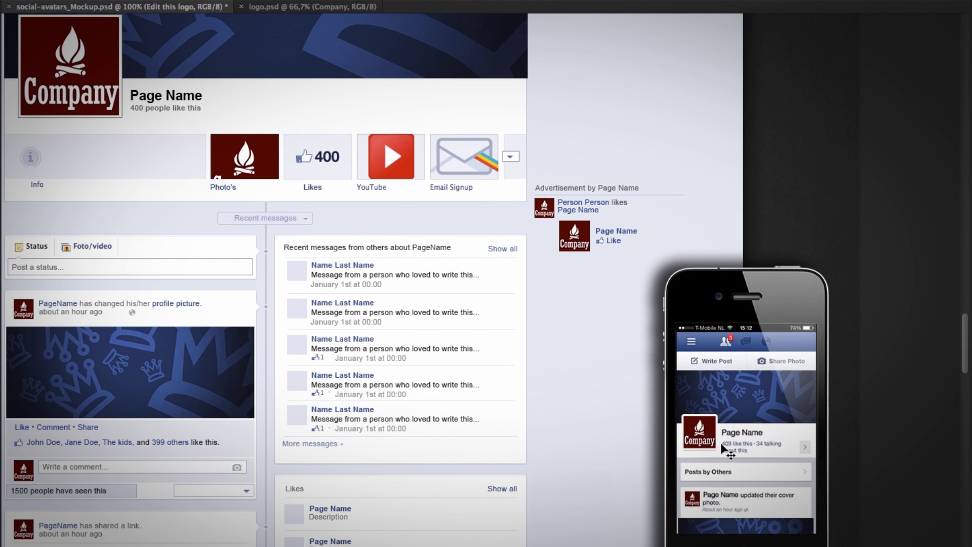
Examine the Company logo in the YouTube mockup and in the round avatar on the Google+ cover.
scroll(613, 299, down, 20)
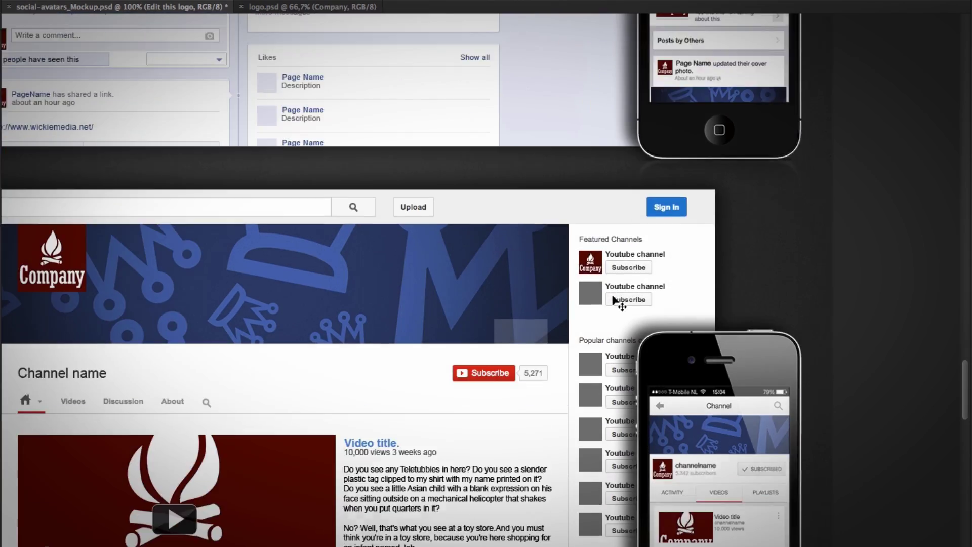
scroll(614, 301, up, 15)
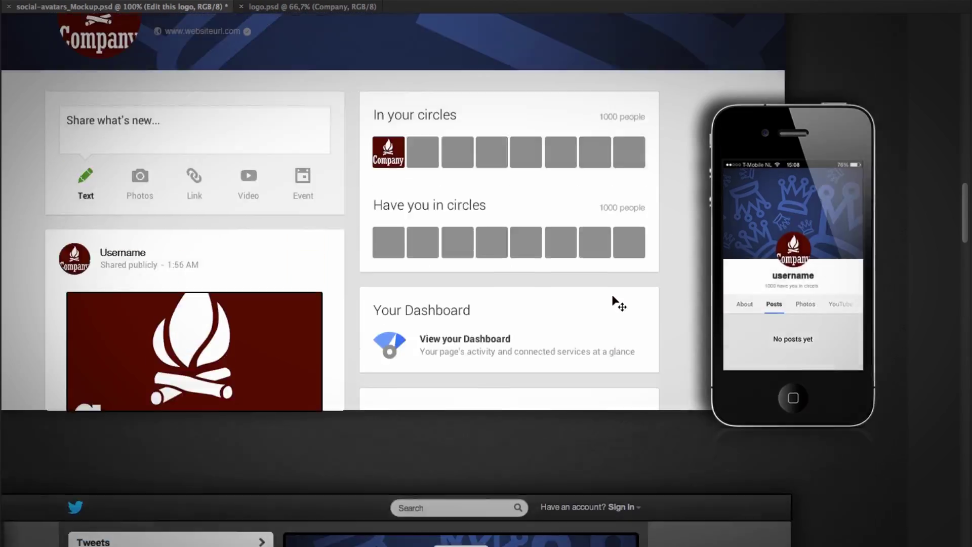
scroll(614, 301, up, 5)
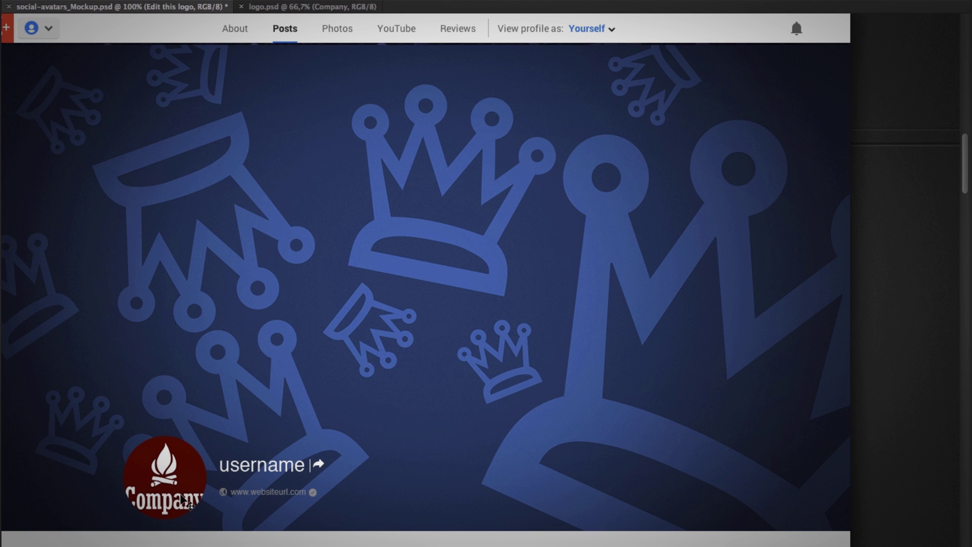
scroll(222, 387, up, 3)
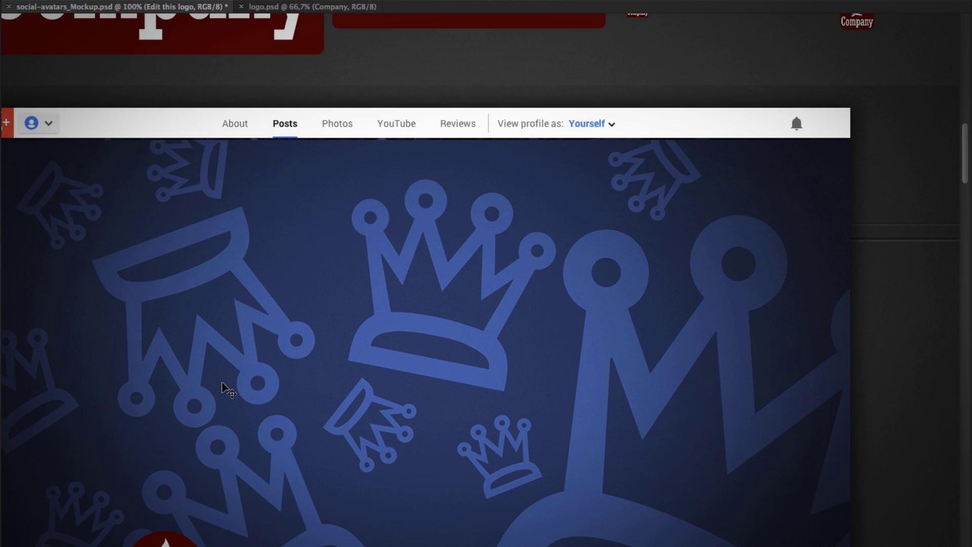
scroll(223, 388, down, 6)
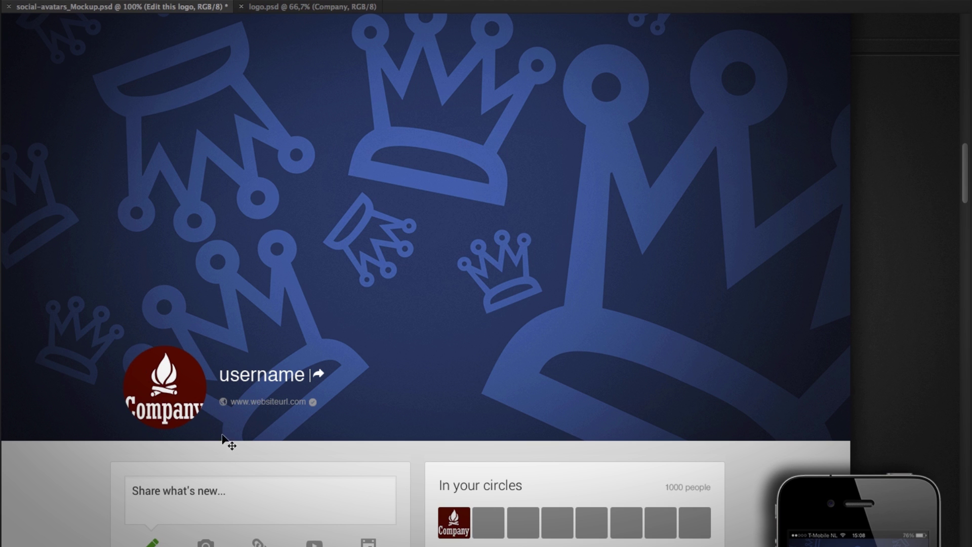
scroll(310, 202, up, 3)
scroll(314, 204, down, 2)
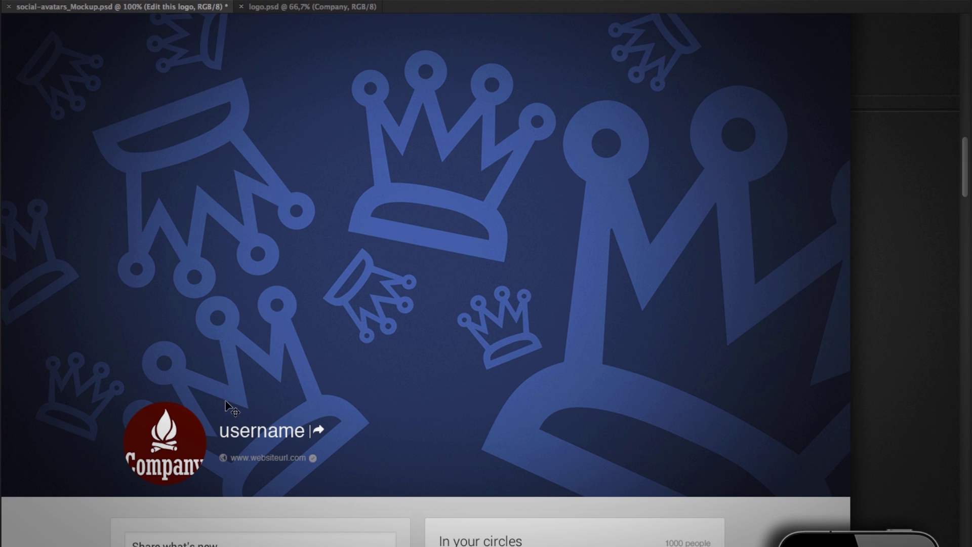
scroll(223, 403, down, 3)
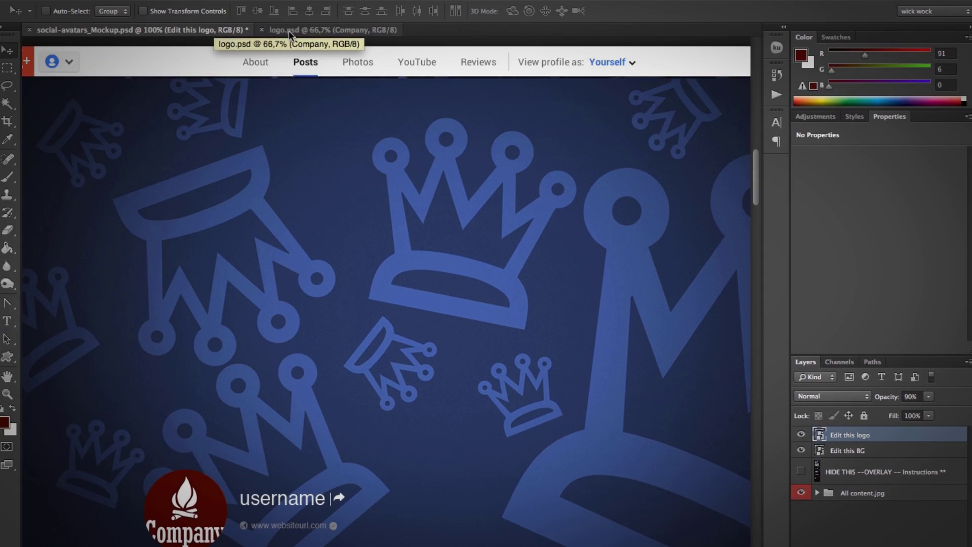
Return to logo.psd and scale the Company text down to about three quarters of the logo width.
click(289, 31)
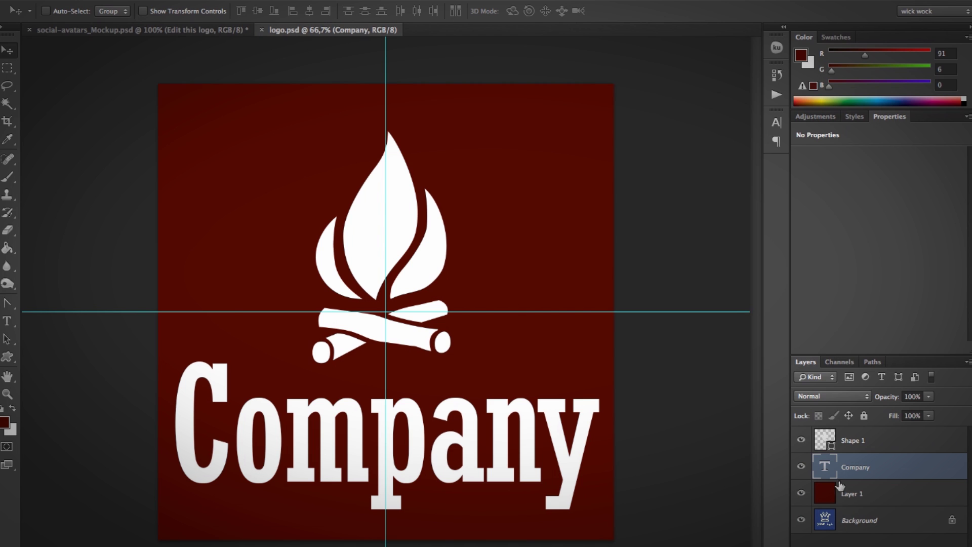
key(ctrl+t)
drag(600, 518, 560, 496)
key(Return)
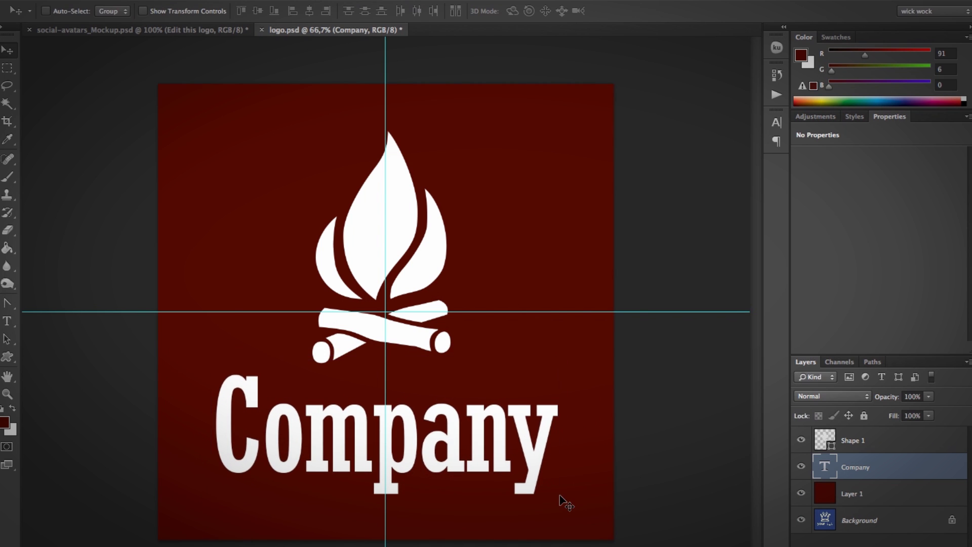
Move the Company text straight up until it sits tightly beneath the campfire logs.
key(shift+Up)
key(shift+Up)
key(shift+Up)
key(shift+Up)
key(shift+Up)
key(shift+Up)
key(shift+Up)
key(shift+Up)
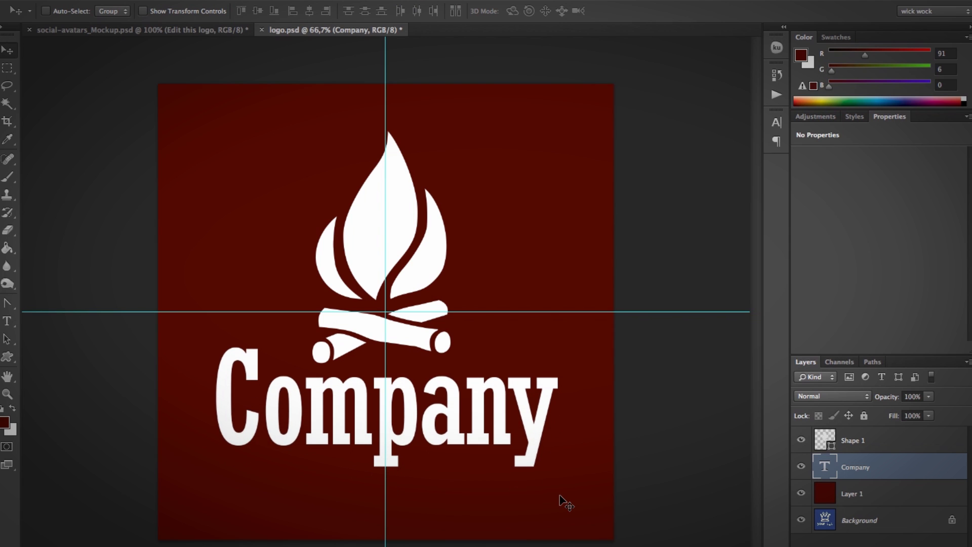
Save logo.psd and return to the Google+ cover in social-avatars_Mockup.psd.
key(ctrl+s)
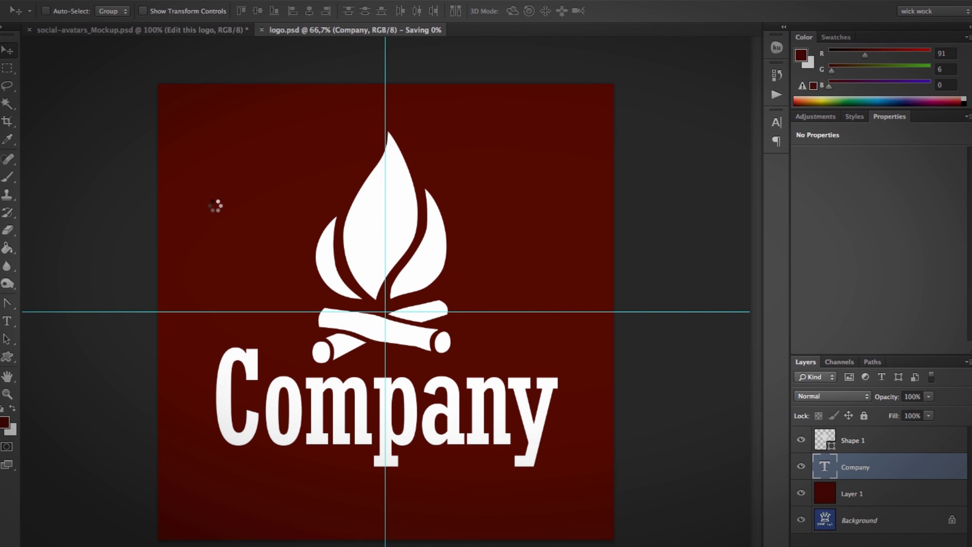
click(156, 26)
scroll(283, 354, down, 3)
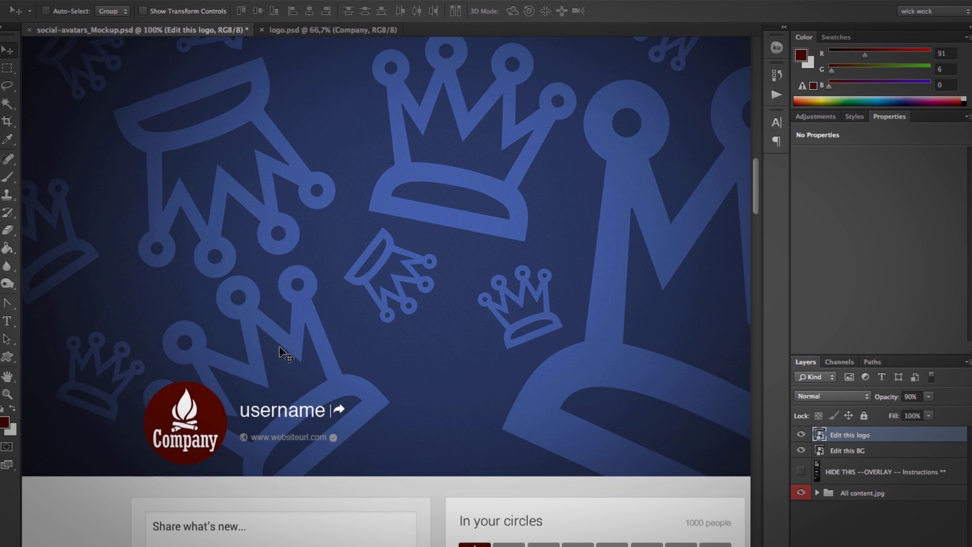
Examine the resized logo in the Google+, Twitter and Facebook page mockups and the Google+ phone mockup.
key(ctrl+0)
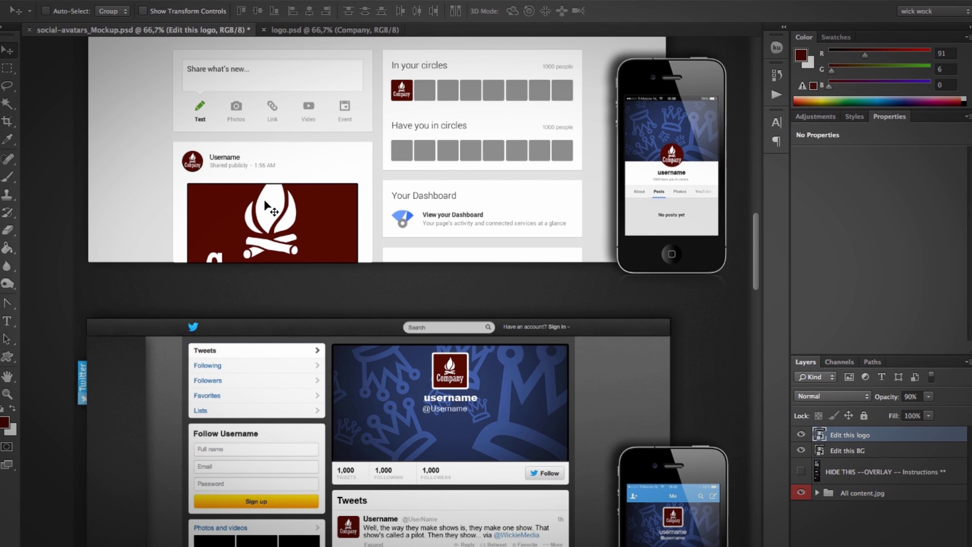
key(ctrl+plus)
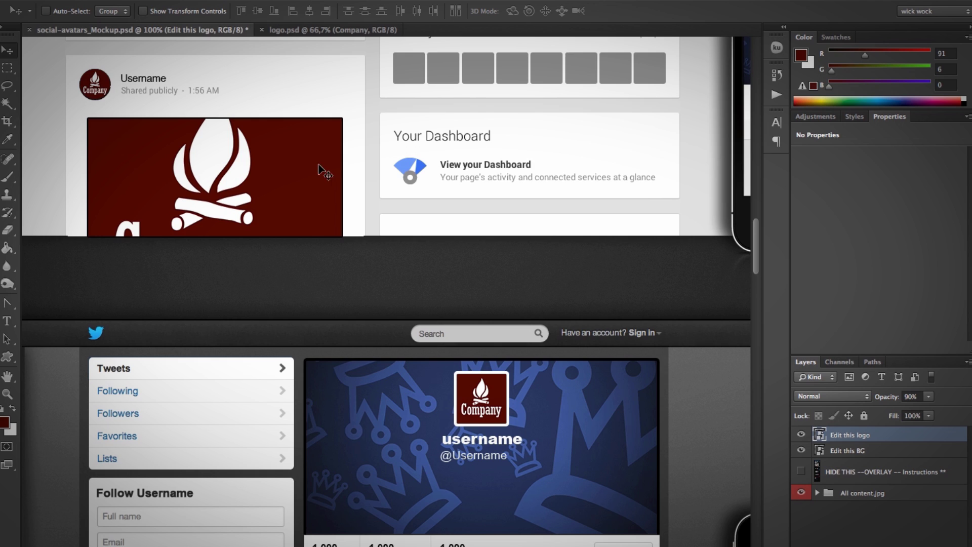
scroll(377, 261, down, 10)
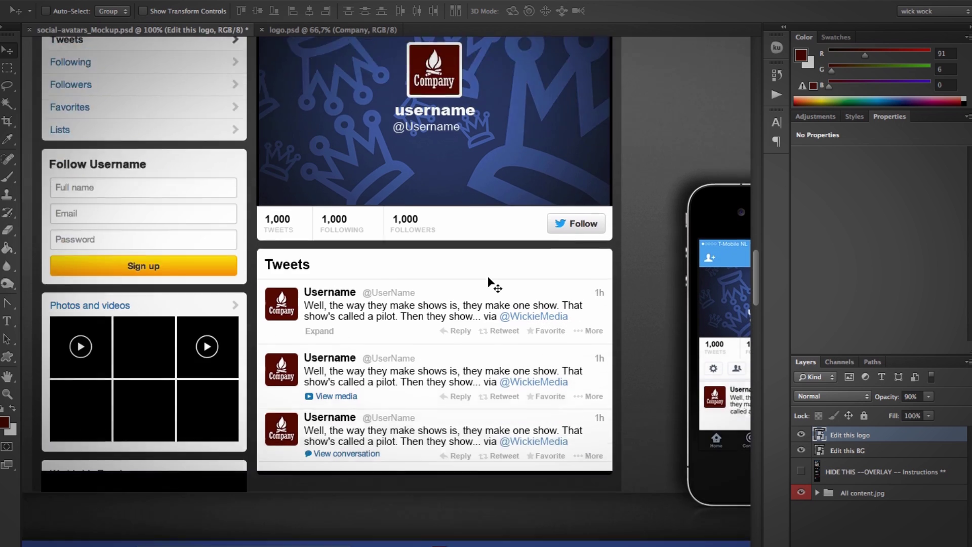
scroll(397, 352, down, 12)
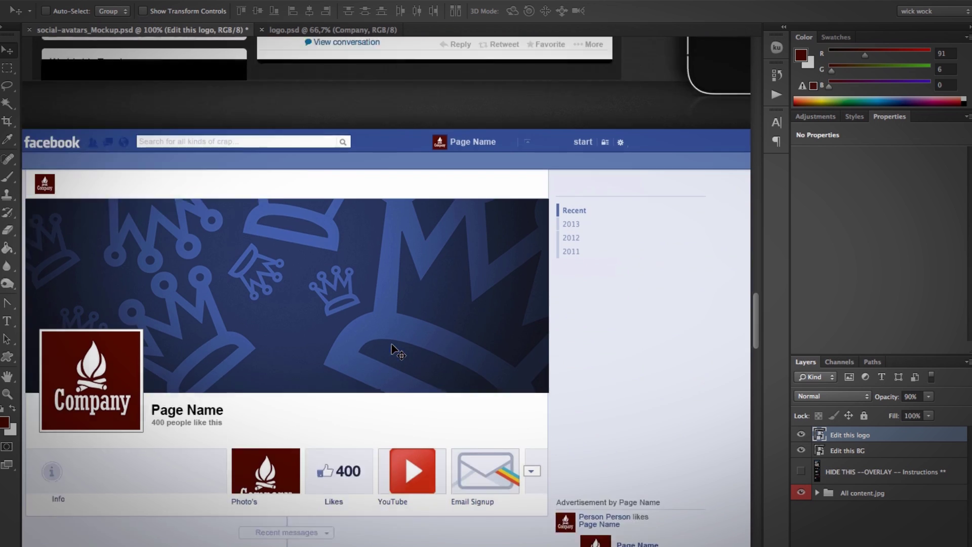
scroll(394, 350, up, 12)
scroll(393, 351, up, 1)
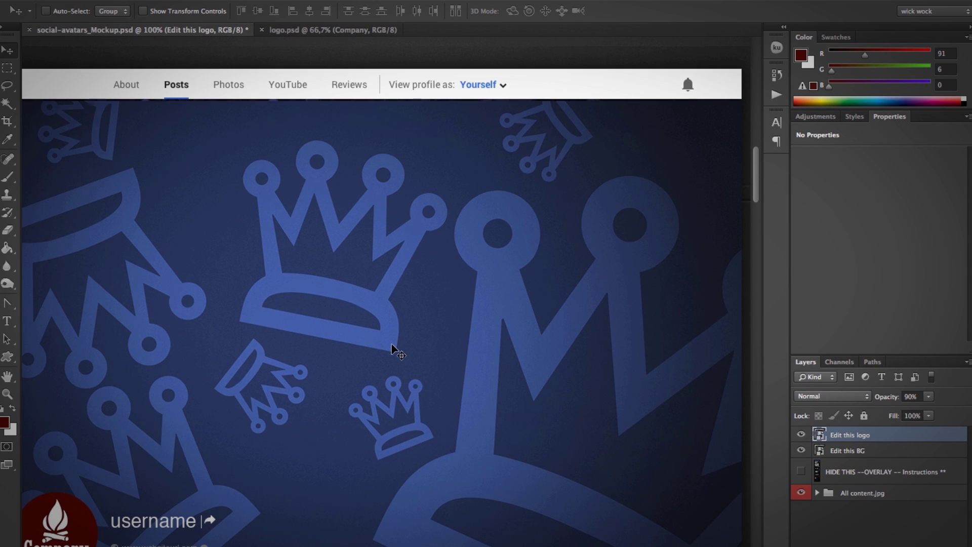
scroll(393, 351, down, 1)
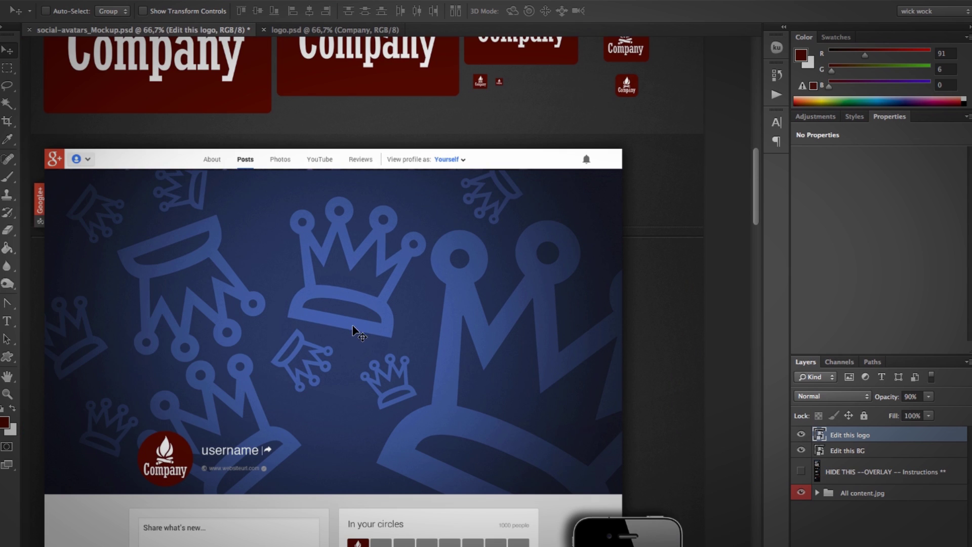
scroll(395, 334, down, 4)
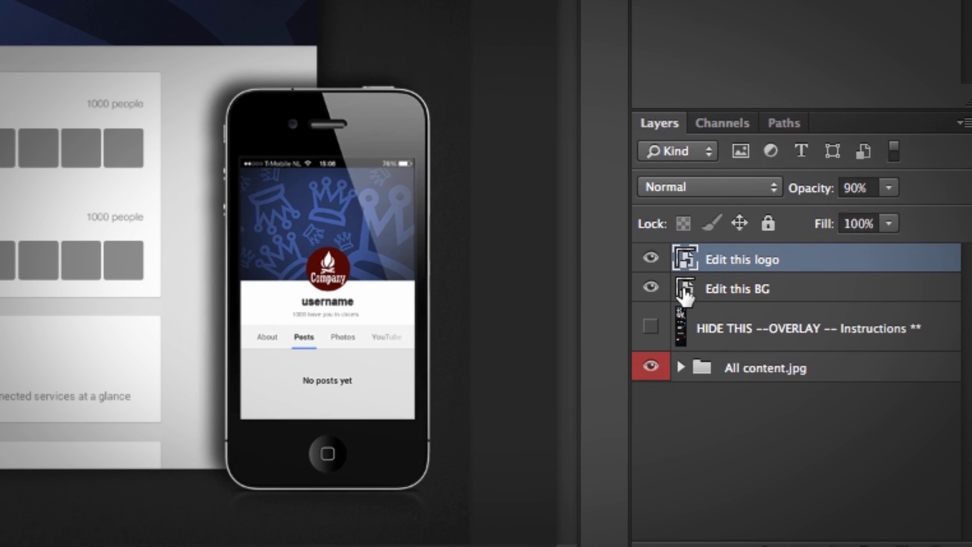
scroll(216, 274, up, 2)
scroll(236, 274, up, 5)
scroll(236, 273, left, 2)
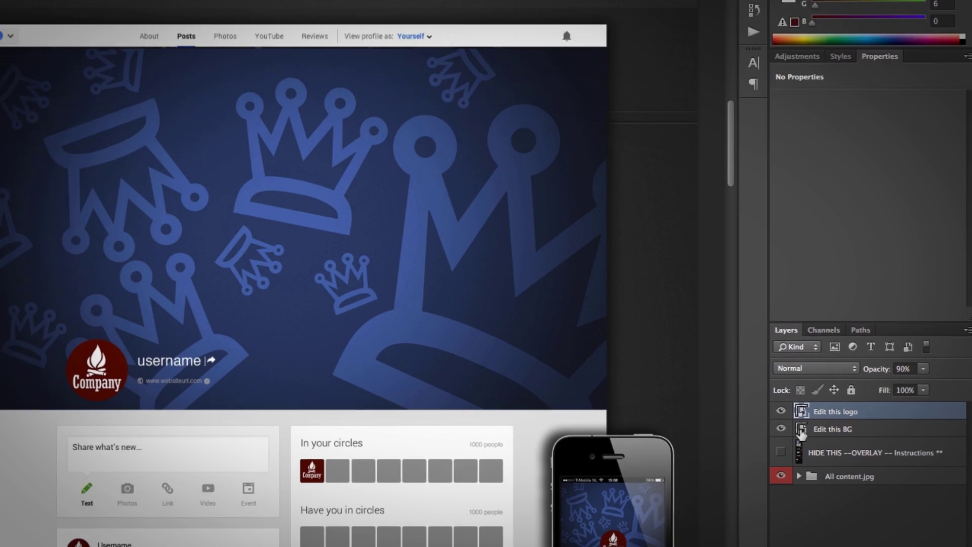
Open the Edit this BG smart object and preview fotowickeemhaven.jpg from the Background folder in Finder.
double_click(686, 288)
key(super+Tab)
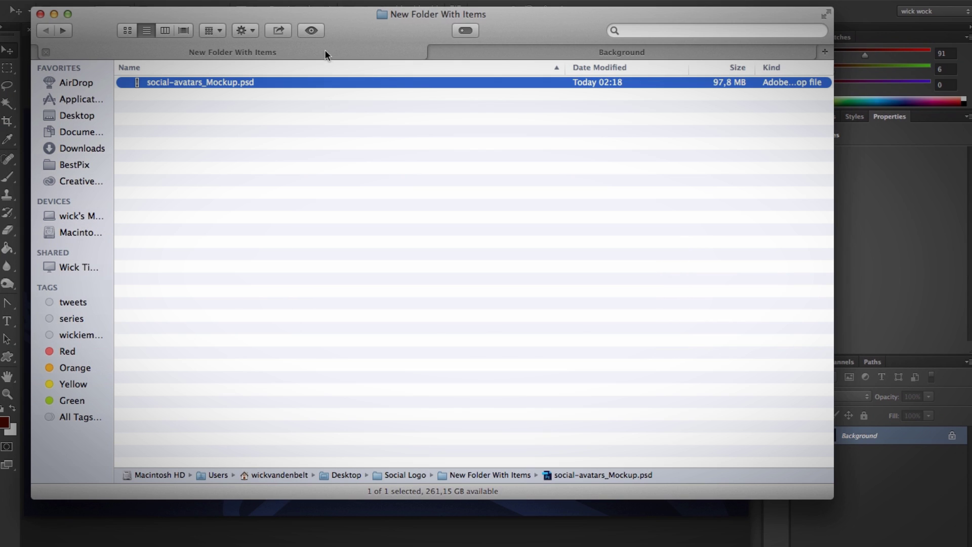
click(503, 54)
click(171, 90)
key(space)
key(space)
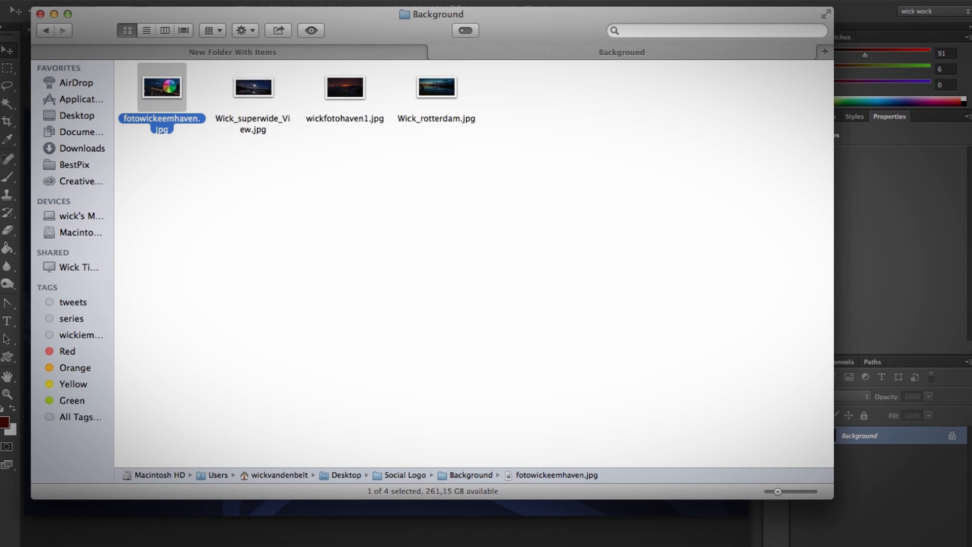
key(space)
key(space)
Place fotowickeemhaven.jpg into plus-bg-size.psd and scale it to about 157% so it covers the whole canvas.
drag(171, 87, 320, 289)
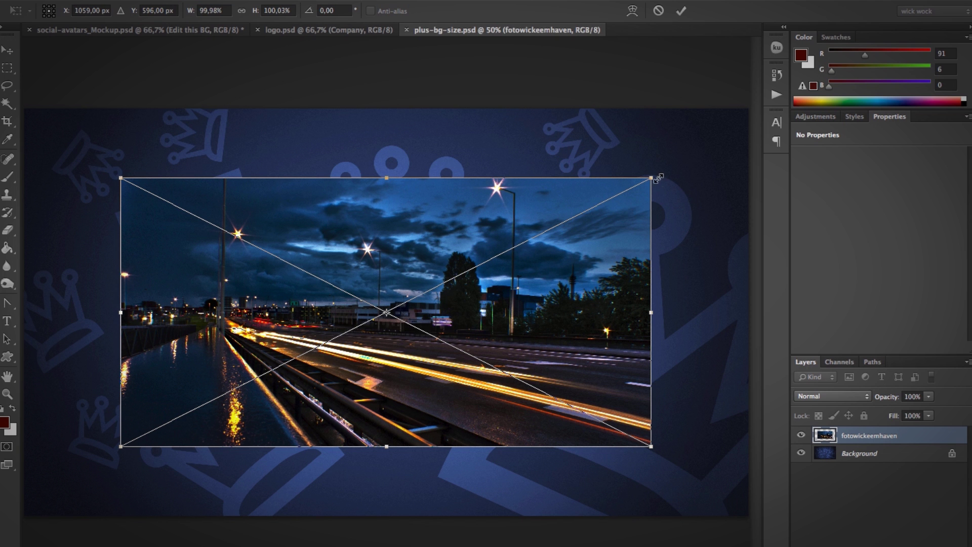
drag(652, 178, 796, 103)
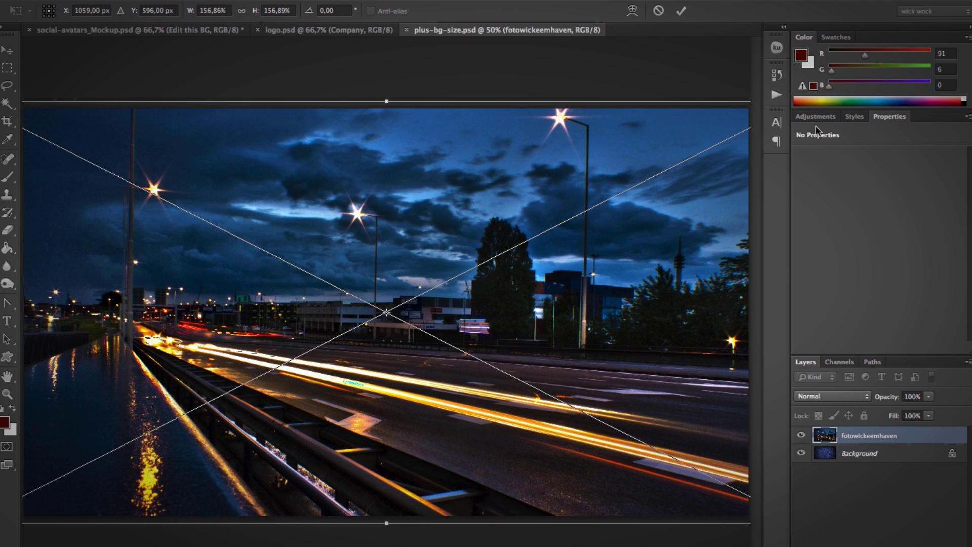
key(Return)
Save plus-bg-size.psd with Maximize Compatibility kept on and check the night road photo across the social-avatars_Mockup.psd pages.
key(super+s)
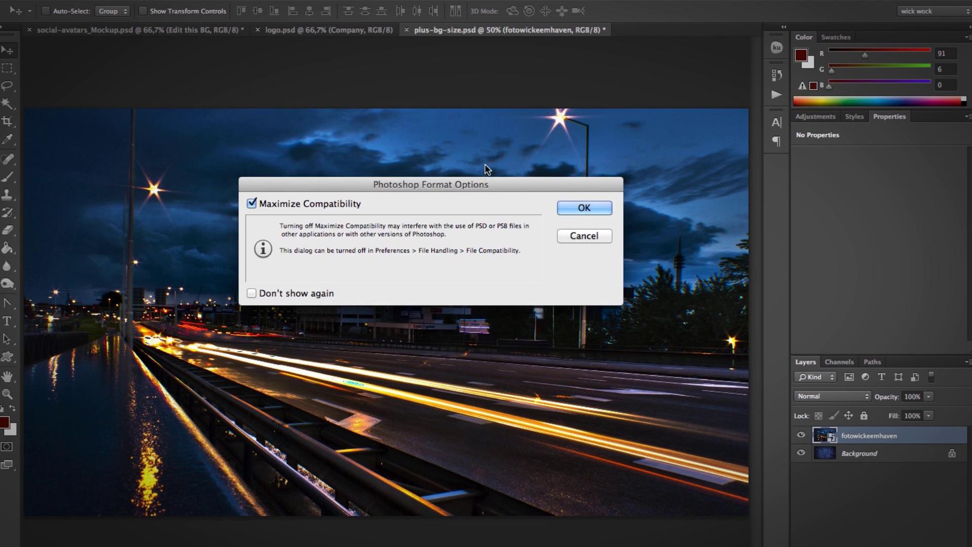
click(582, 208)
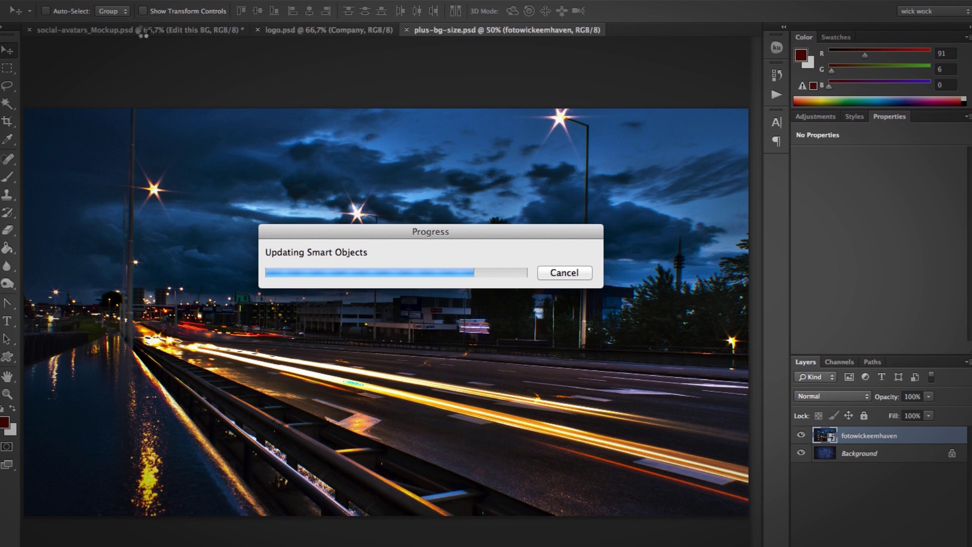
click(144, 31)
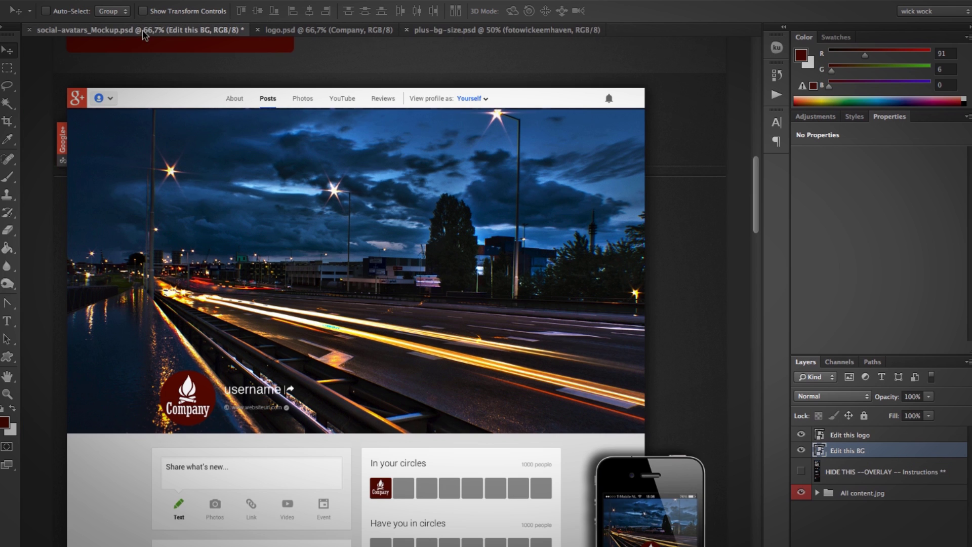
scroll(385, 315, down, 15)
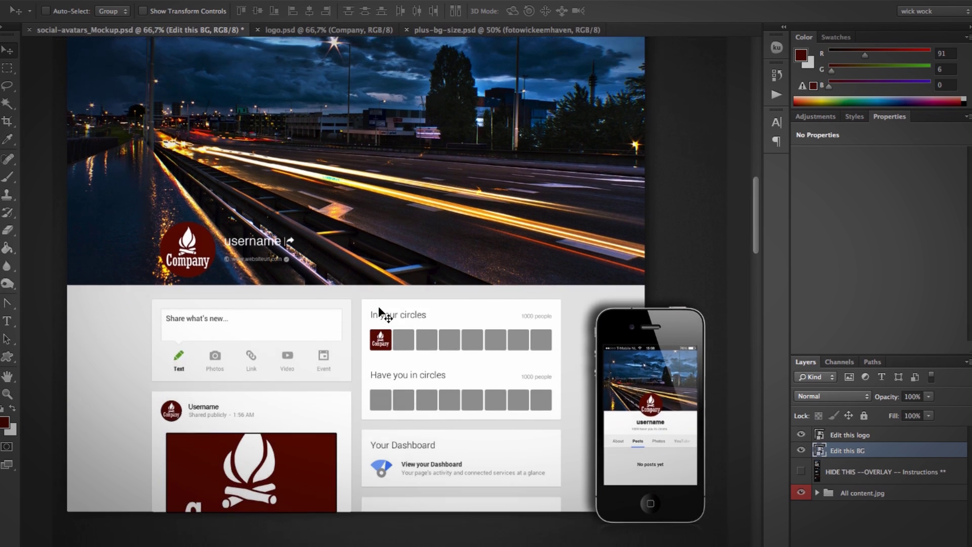
scroll(380, 311, down, 5)
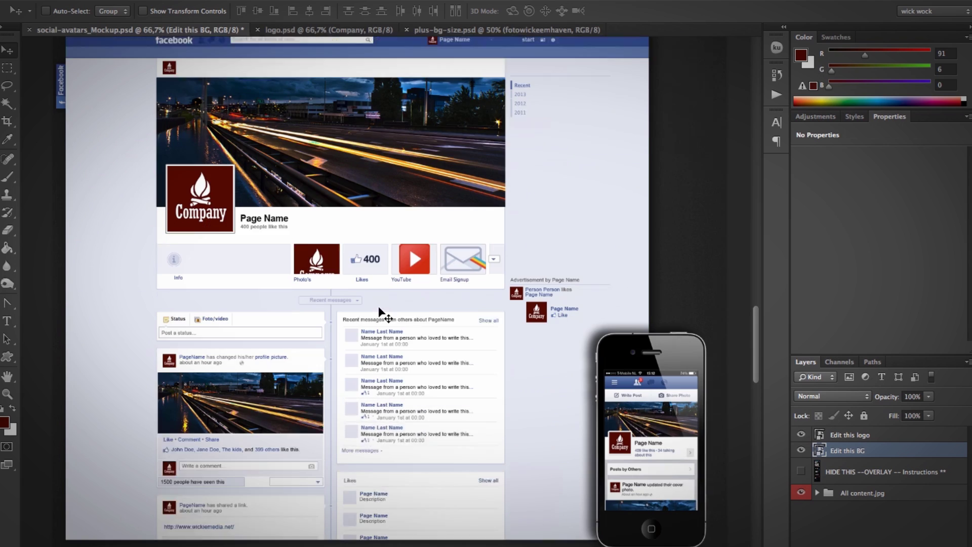
scroll(437, 304, up, 18)
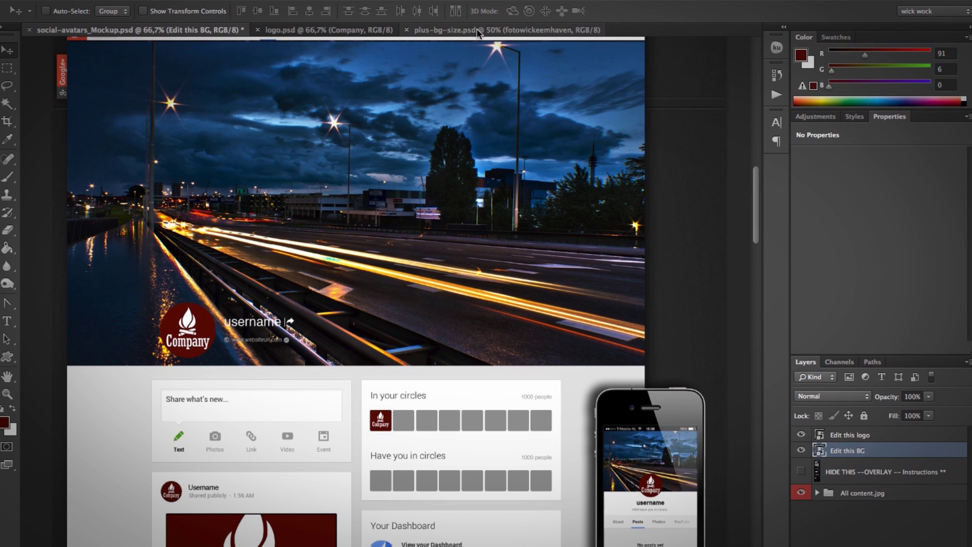
Delete the fotowickeemhaven layer from plus-bg-size.psd and switch to the Background folder in Finder.
click(476, 31)
key(Delete)
key(super+Tab)
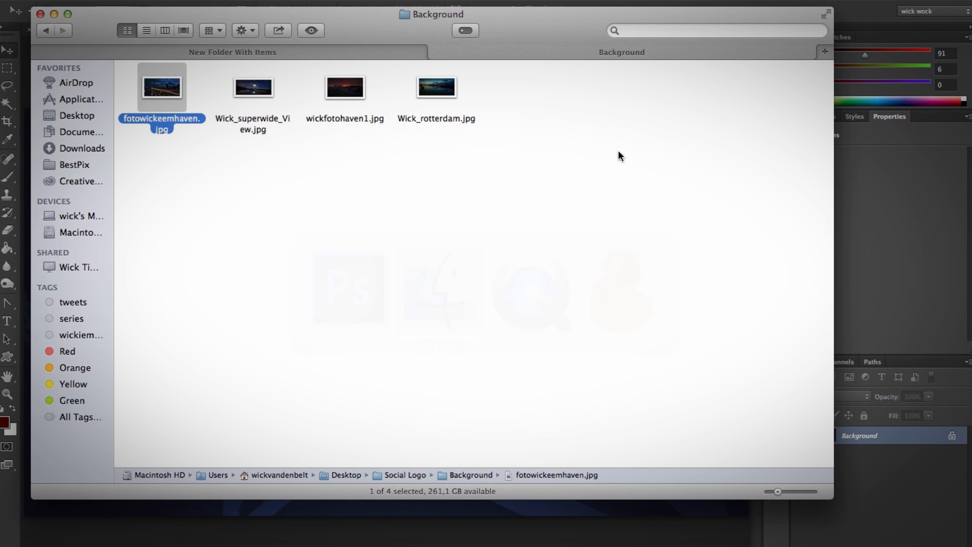
Preview Wick_superwide_View.jpg and wickfotohaven1.jpg as candidate background photos.
click(272, 81)
key(space)
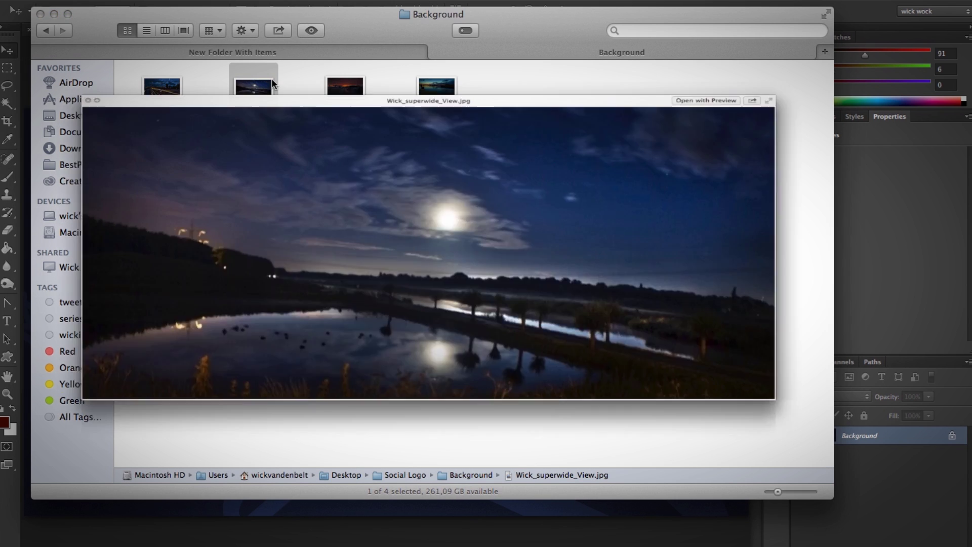
key(space)
key(Right)
key(space)
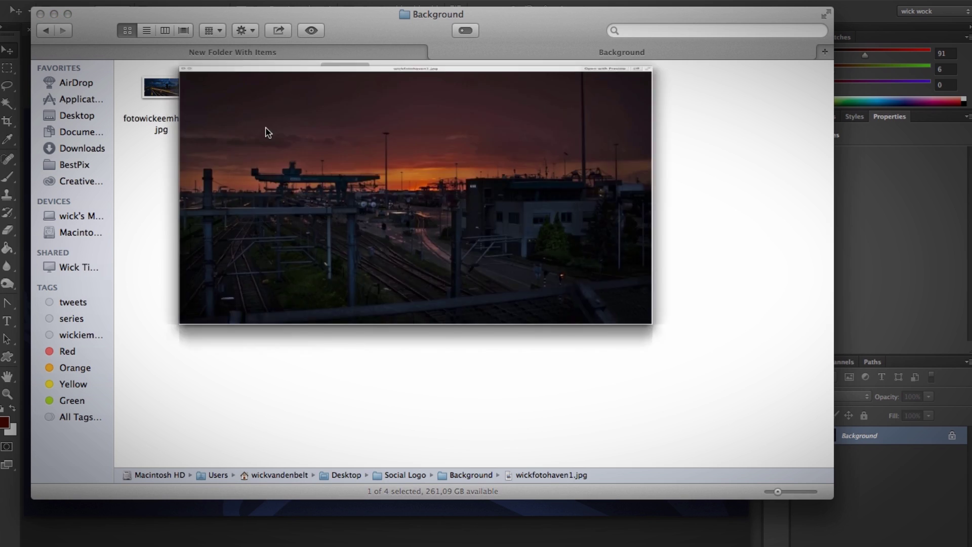
key(space)
Place wickfotohaven1.jpg into plus-bg-size.psd, scaled to about 150% to cover the canvas, and save the document.
drag(345, 89, 335, 265)
key(super+Tab)
drag(650, 455, 782, 527)
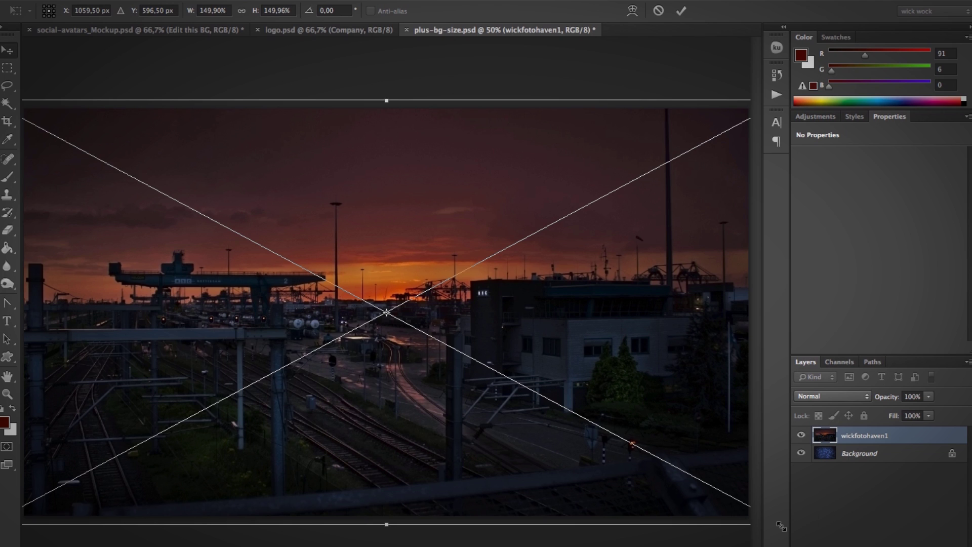
key(Return)
key(super+s)
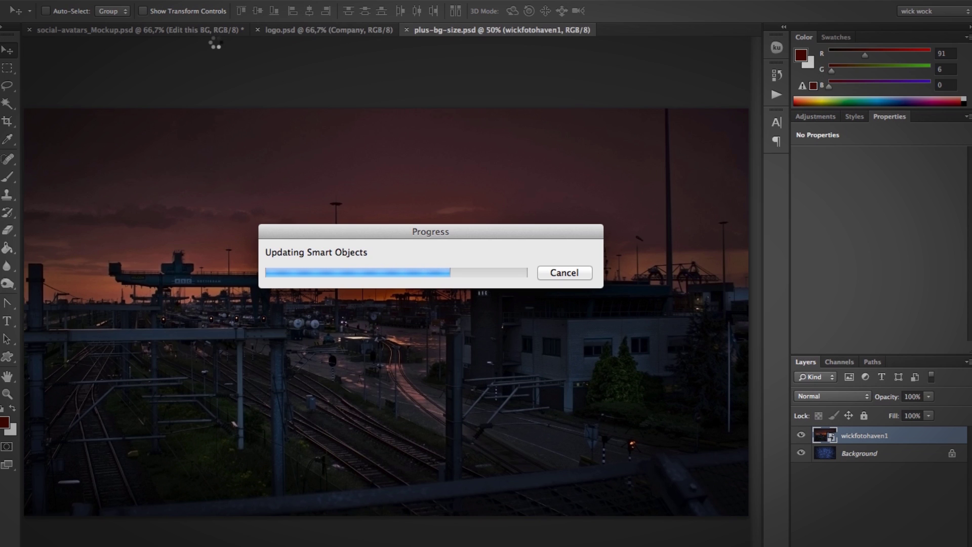
Switch to social-avatars_Mockup.psd and examine how the railway sunset background looks on the Google+, Twitter, Facebook and YouTube pages.
click(157, 30)
scroll(358, 230, down, 2)
scroll(361, 232, down, 10)
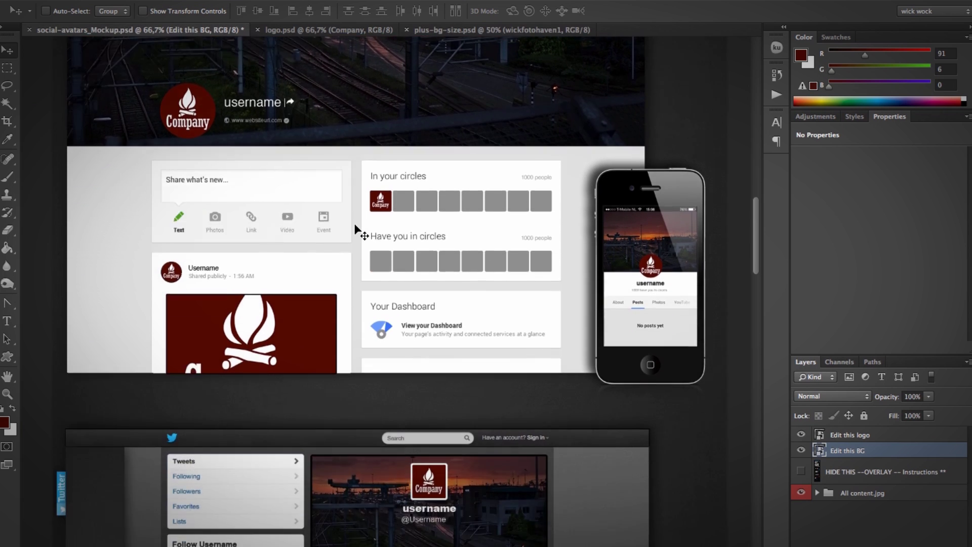
scroll(615, 348, down, 13)
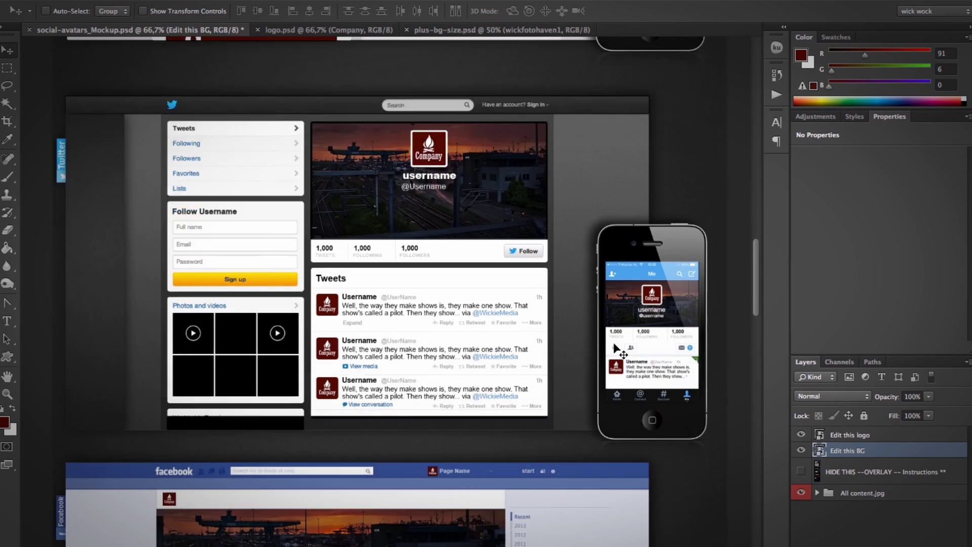
scroll(618, 350, down, 3)
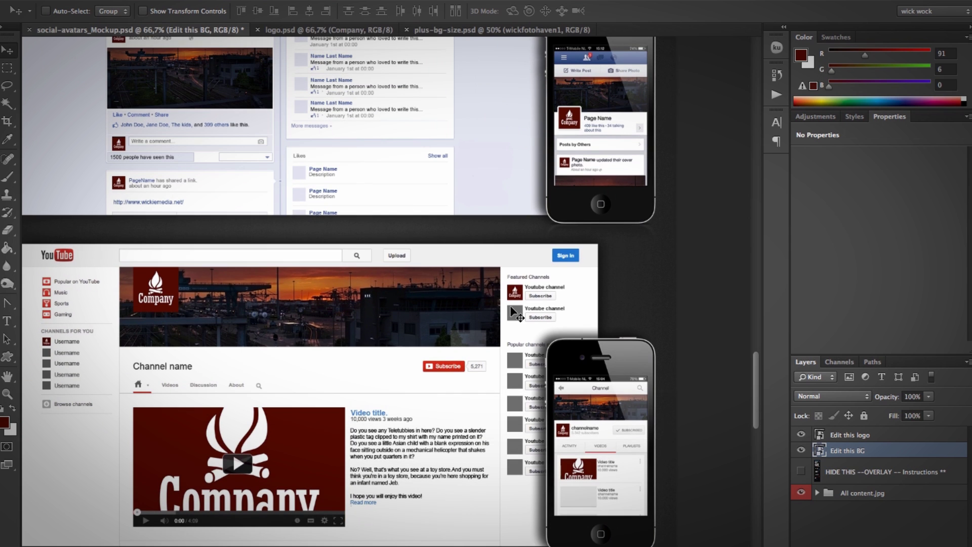
key(ctrl+plus)
key(Tab)
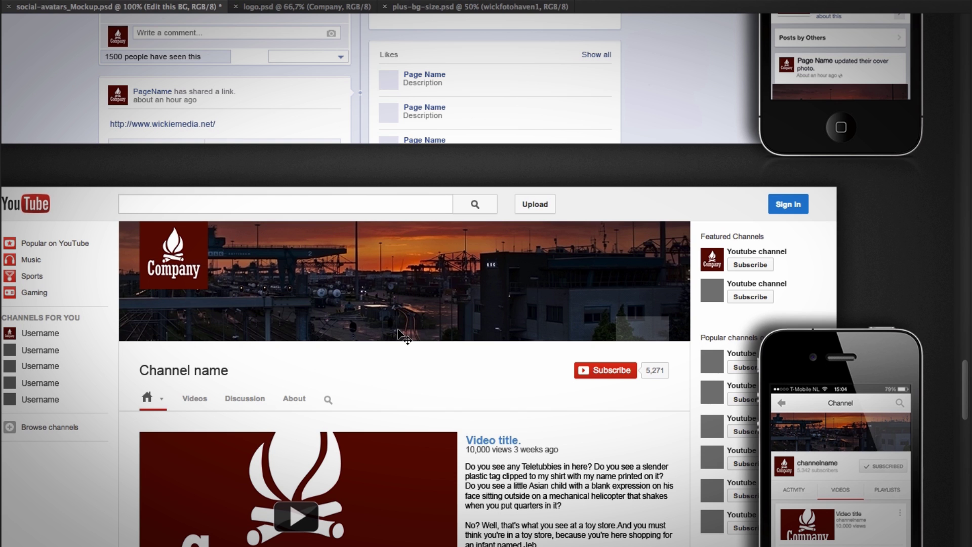
scroll(575, 327, down, 2)
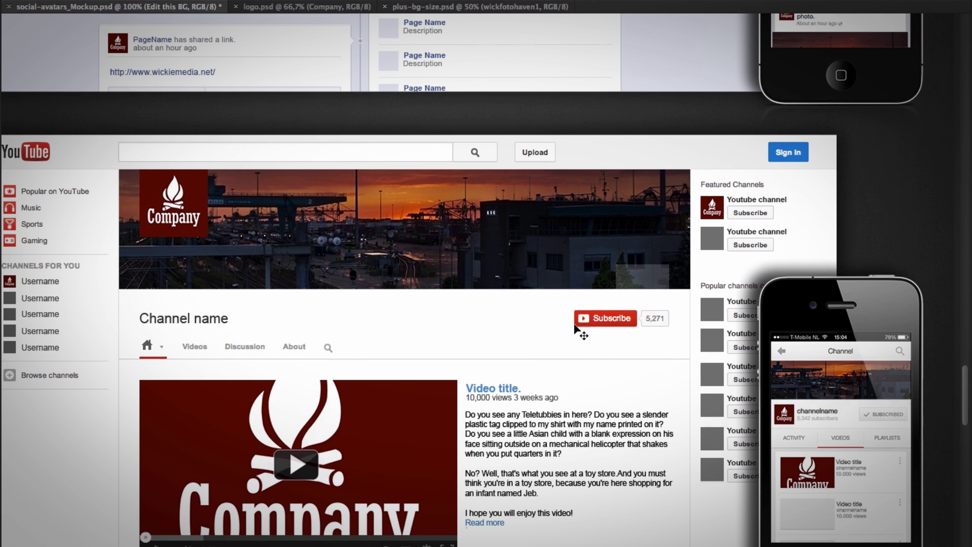
scroll(620, 339, down, 1)
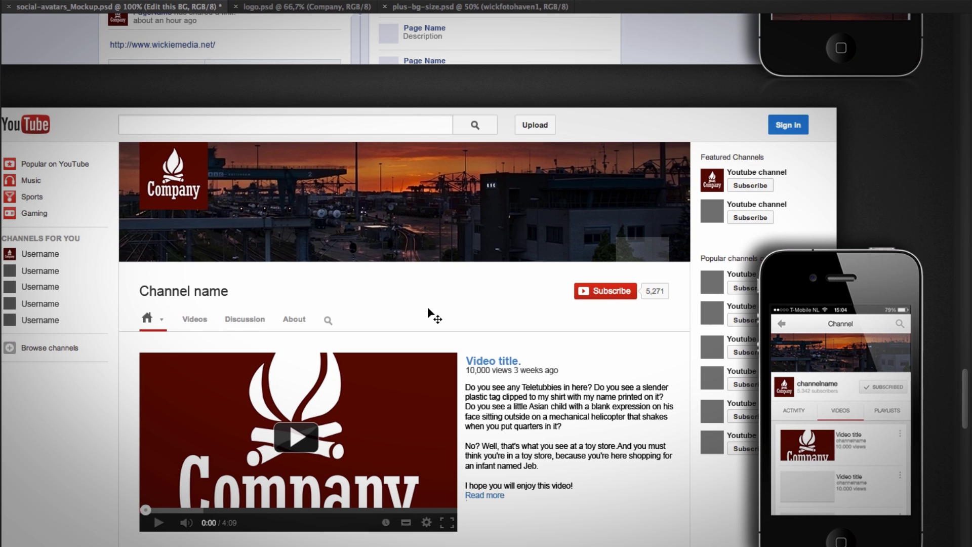
Select the Header image Flickr layer, try shifting the photo down inside the Flickr banner, and undo the move.
scroll(429, 312, down, 20)
scroll(434, 315, down, 5)
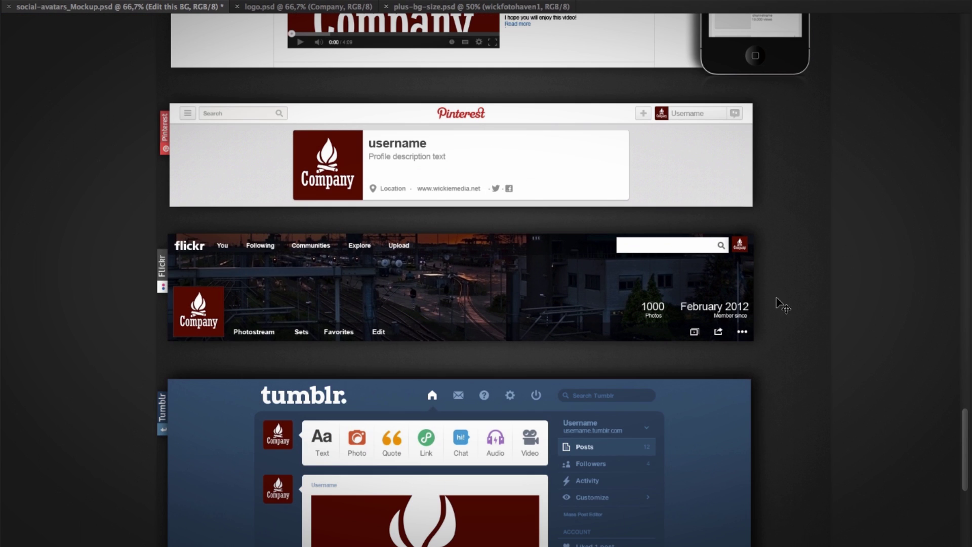
right_click(527, 266)
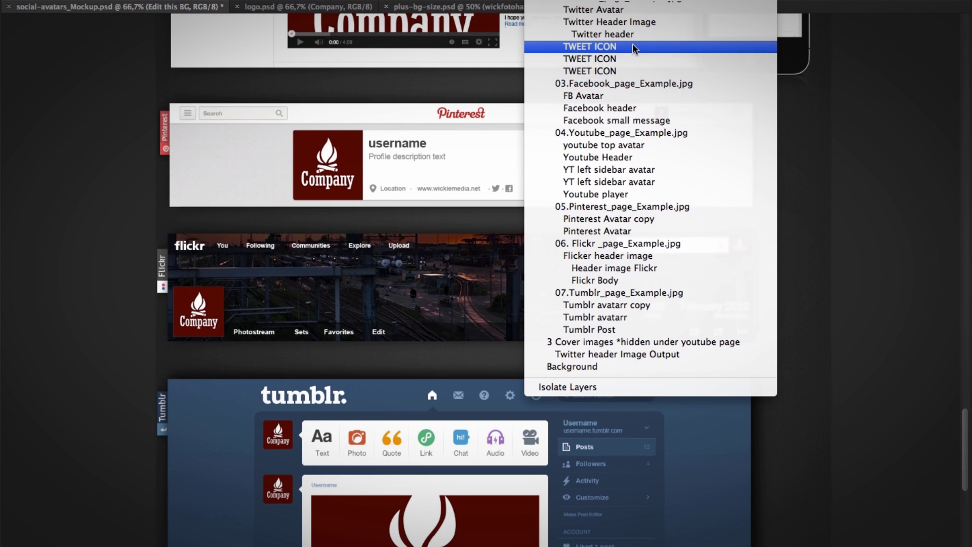
scroll(590, 48, up, 3)
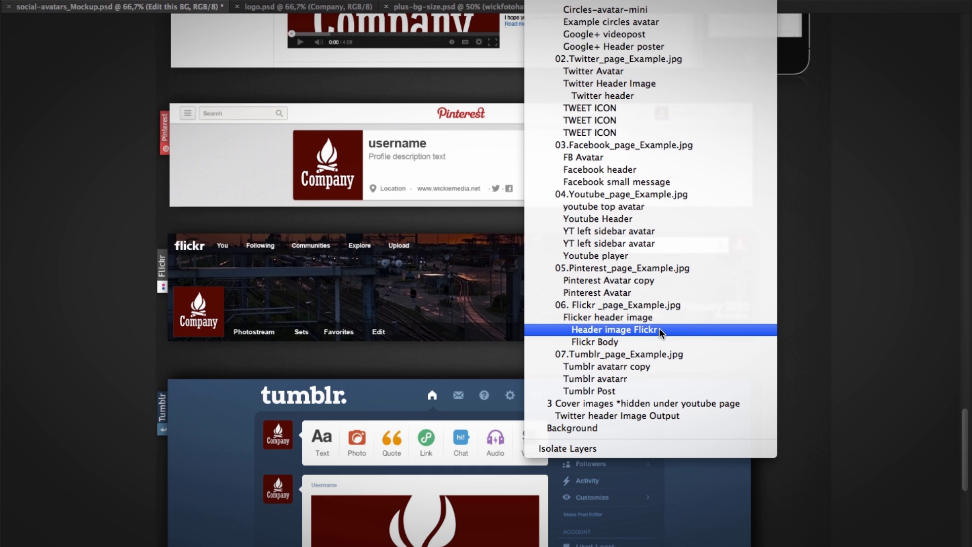
click(660, 330)
drag(496, 298, 500, 316)
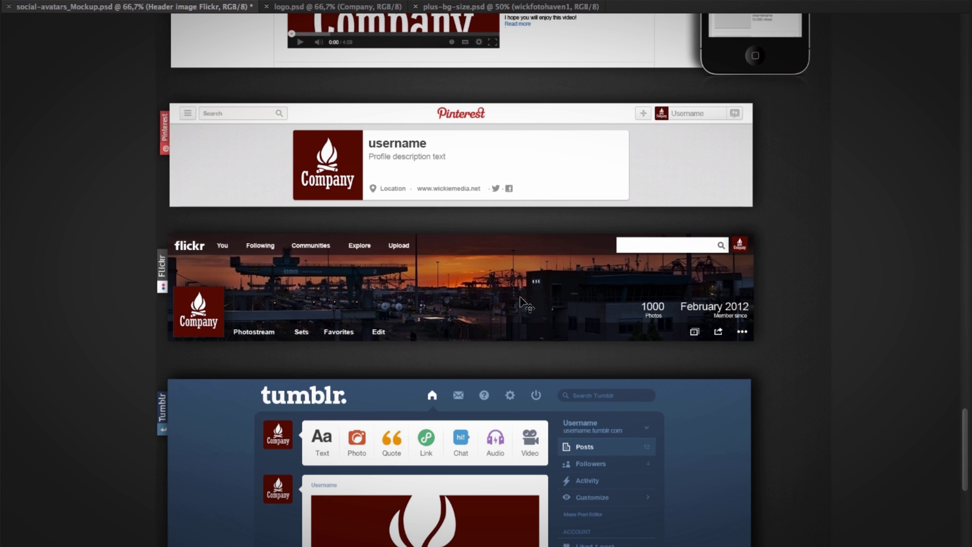
scroll(460, 247, up, 3)
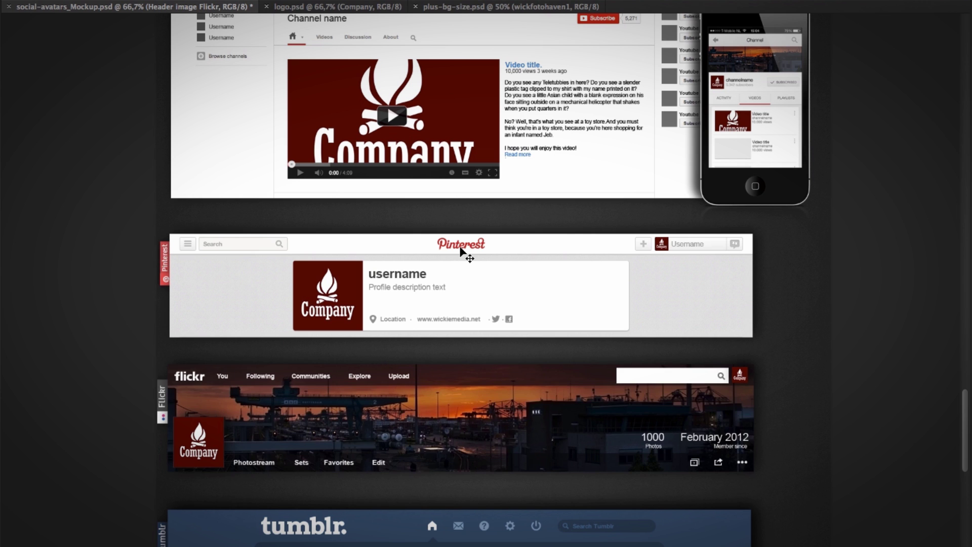
key(ctrl+z)
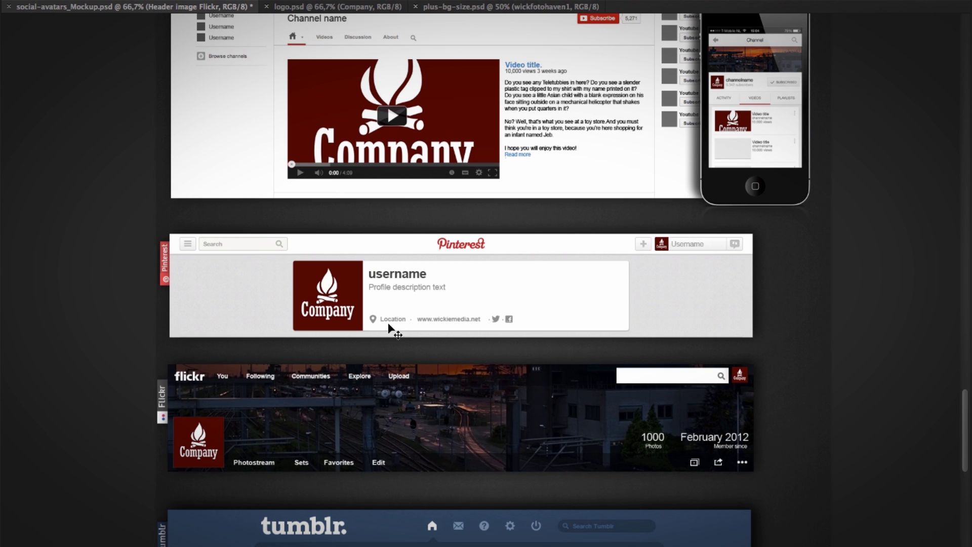
Examine the logo and background photo on the YouTube and Facebook desktop and phone mockups.
scroll(412, 242, up, 6)
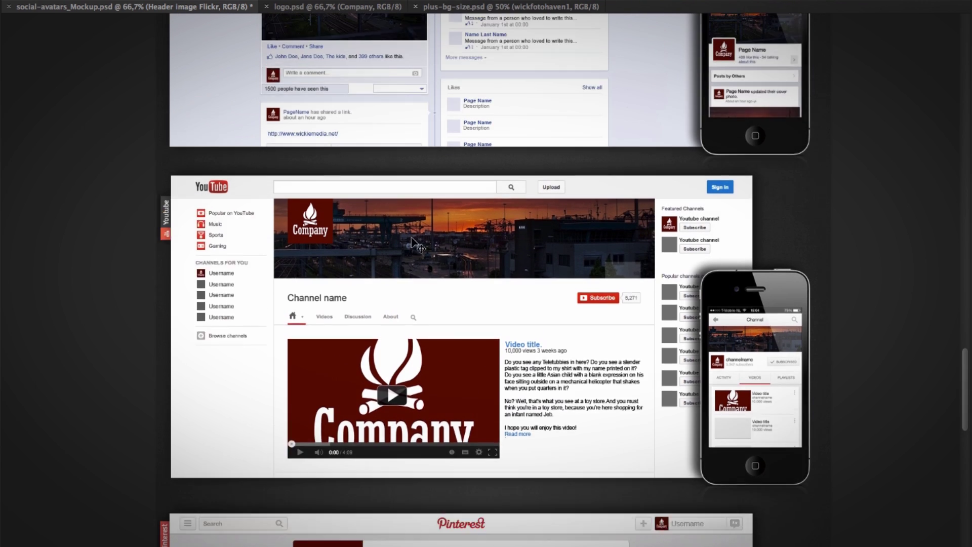
scroll(412, 242, up, 7)
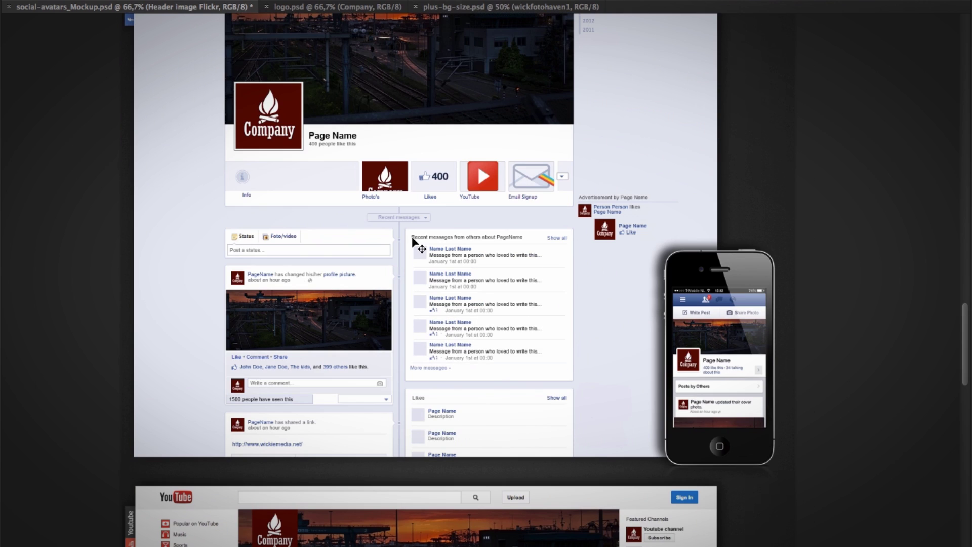
scroll(665, 311, down, 10)
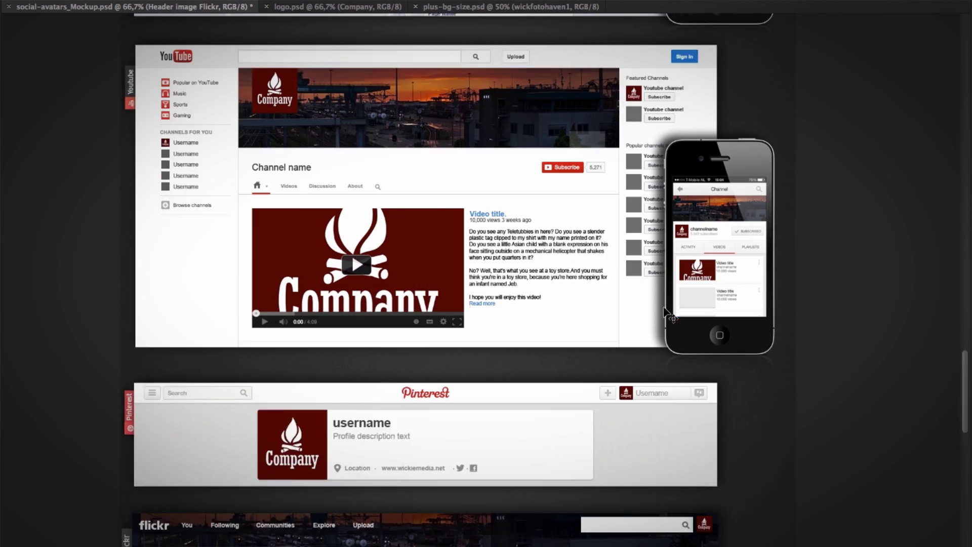
scroll(665, 312, up, 10)
scroll(770, 377, down, 3)
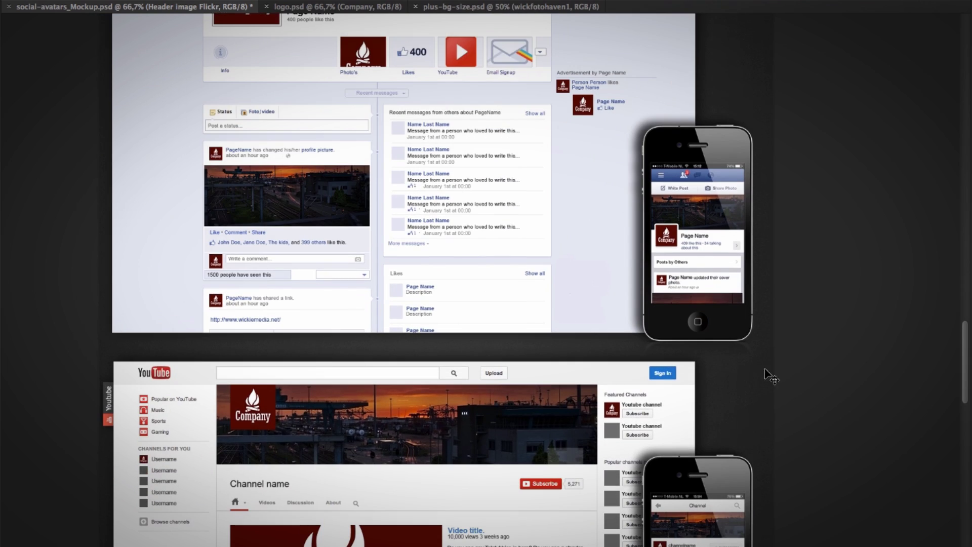
scroll(760, 372, up, 1)
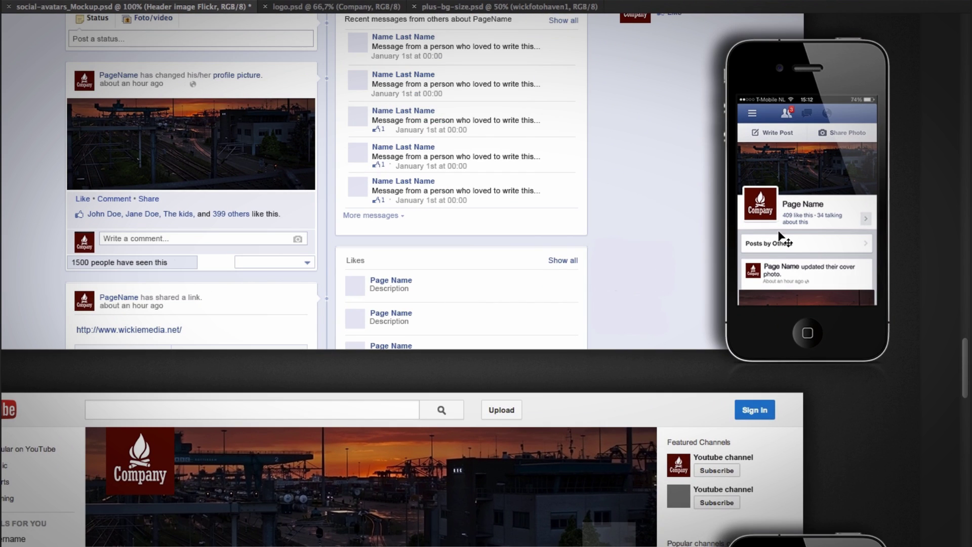
scroll(780, 241, up, 4)
scroll(783, 239, up, 3)
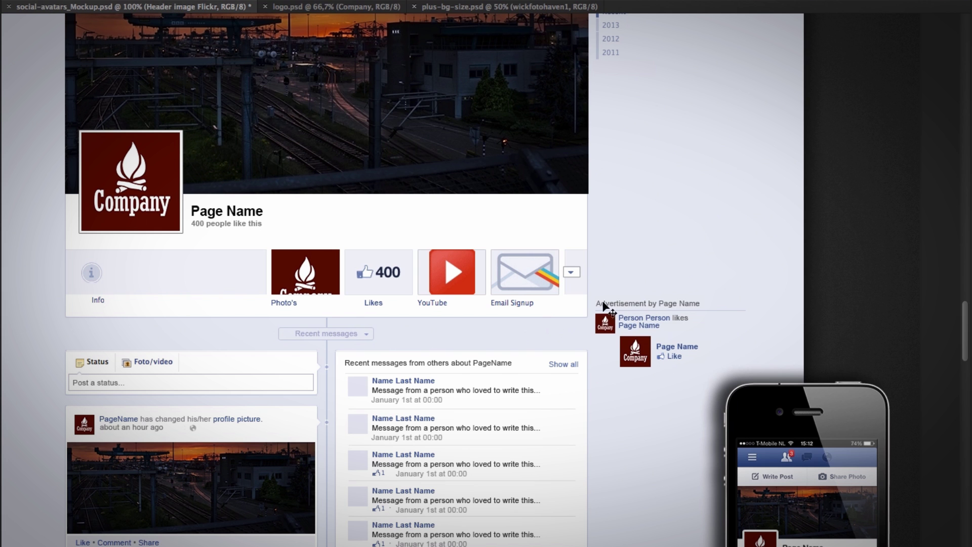
scroll(575, 256, up, 4)
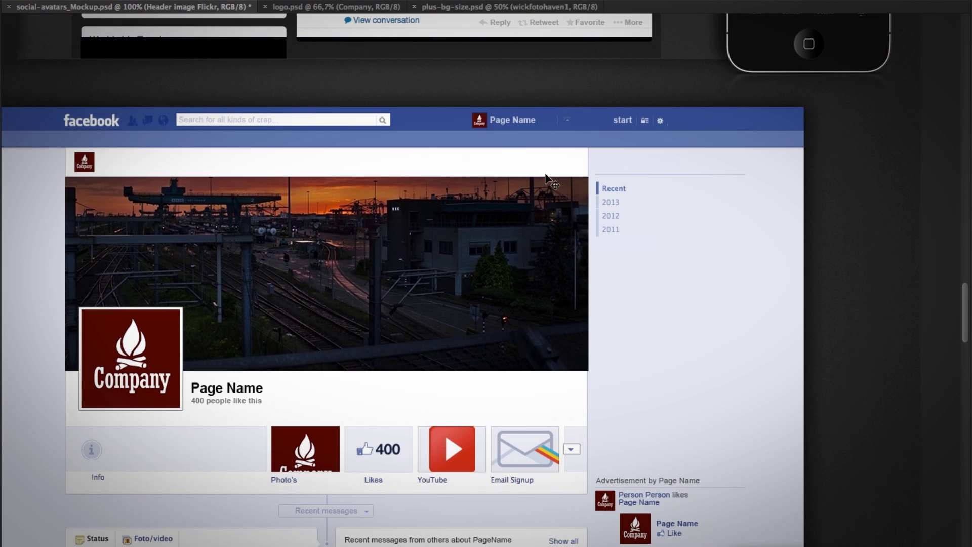
Check the logo and cover photo on the Twitter and Google+ desktop and phone mockups.
scroll(495, 107, up, 5)
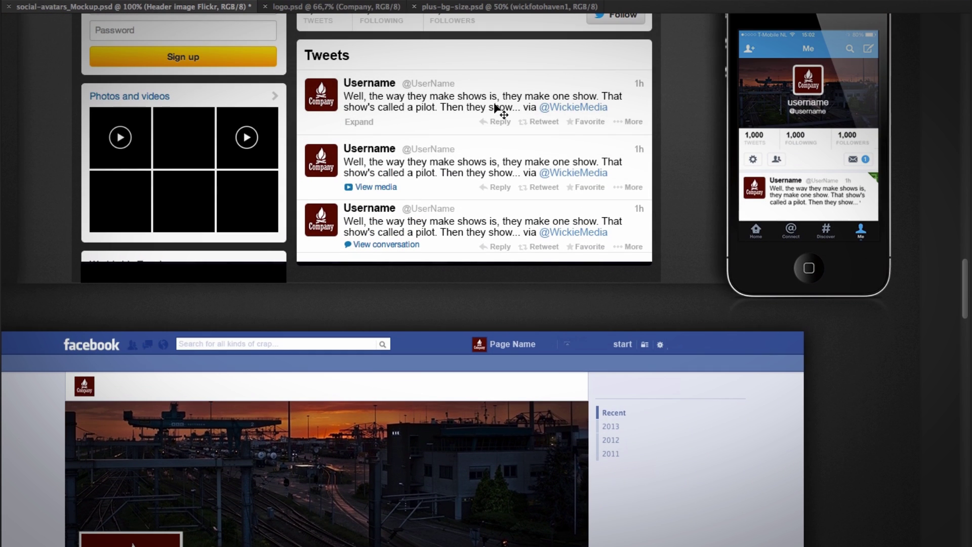
scroll(499, 109, up, 4)
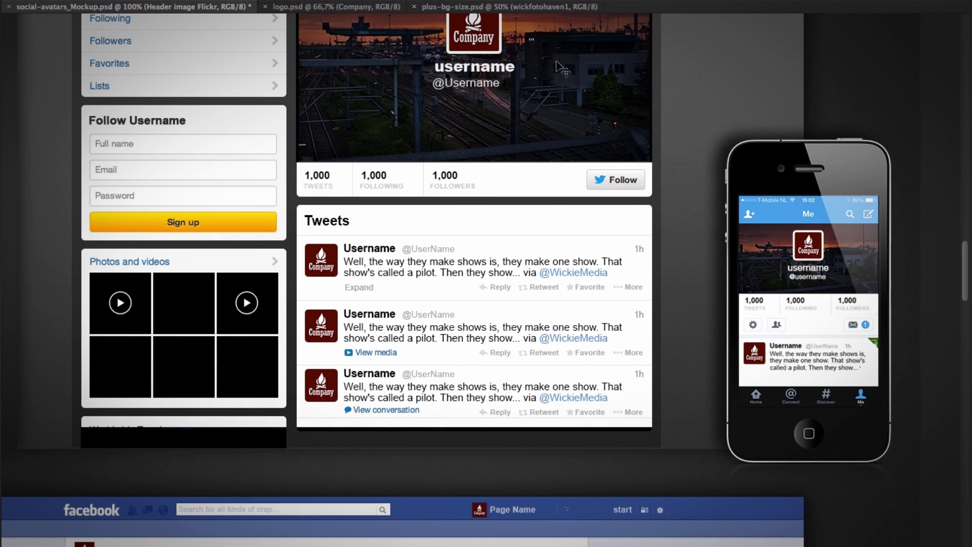
scroll(582, 307, down, 4)
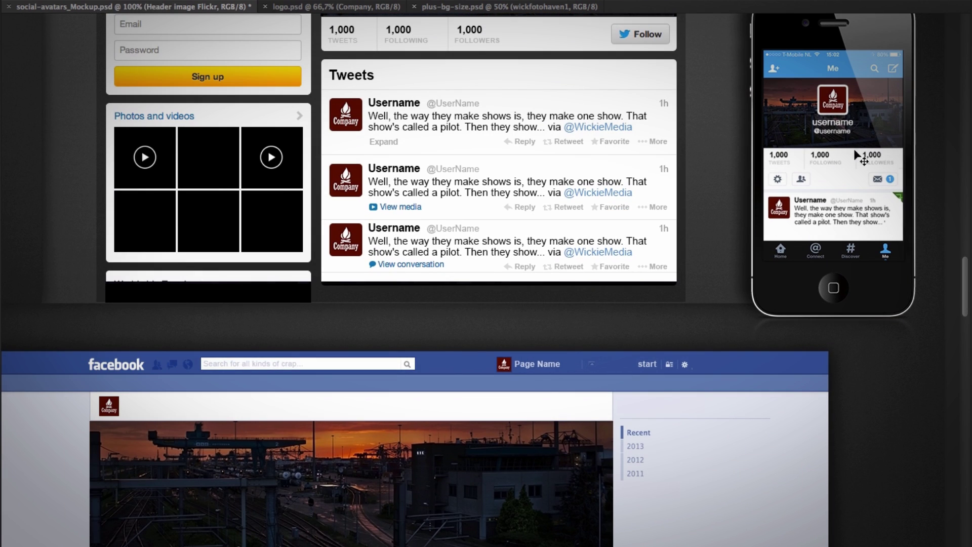
scroll(517, 165, up, 10)
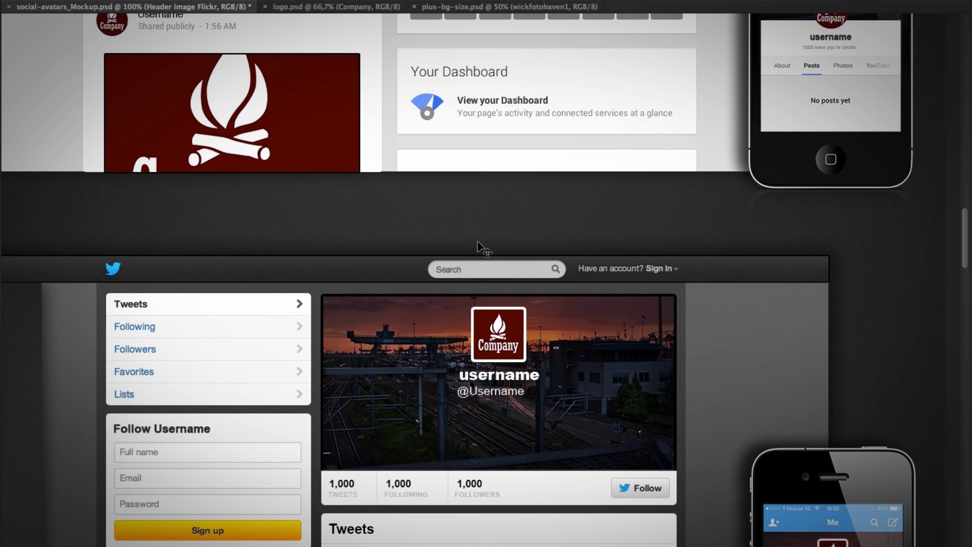
scroll(446, 137, up, 9)
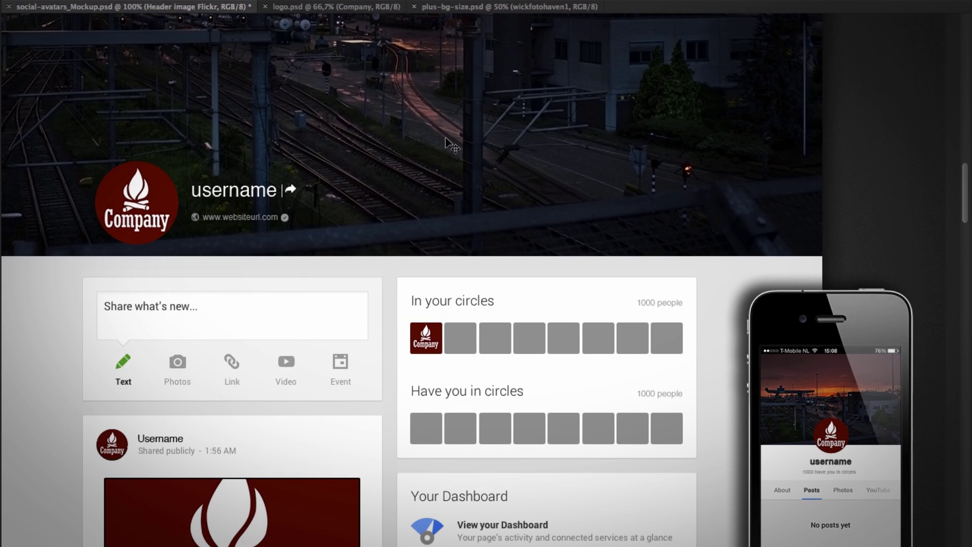
scroll(448, 144, up, 3)
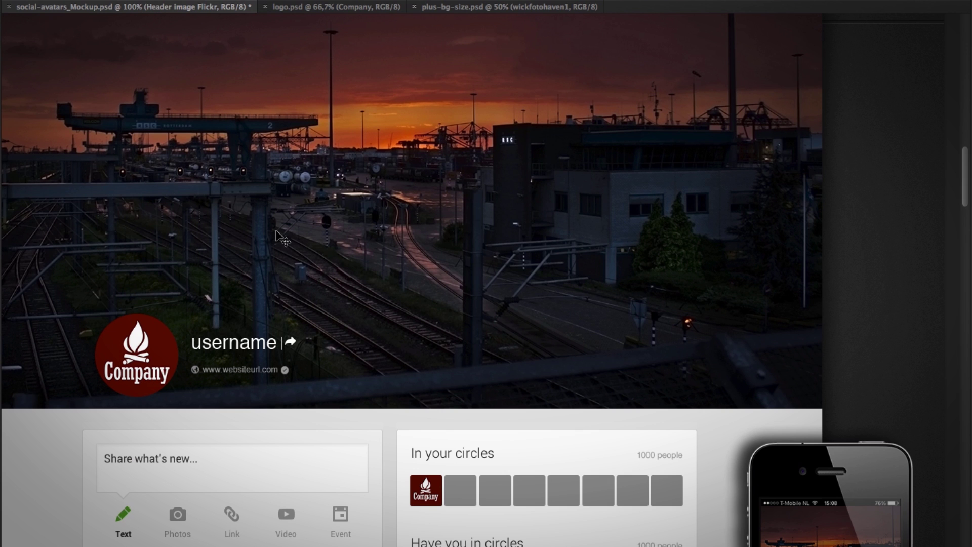
scroll(399, 304, down, 4)
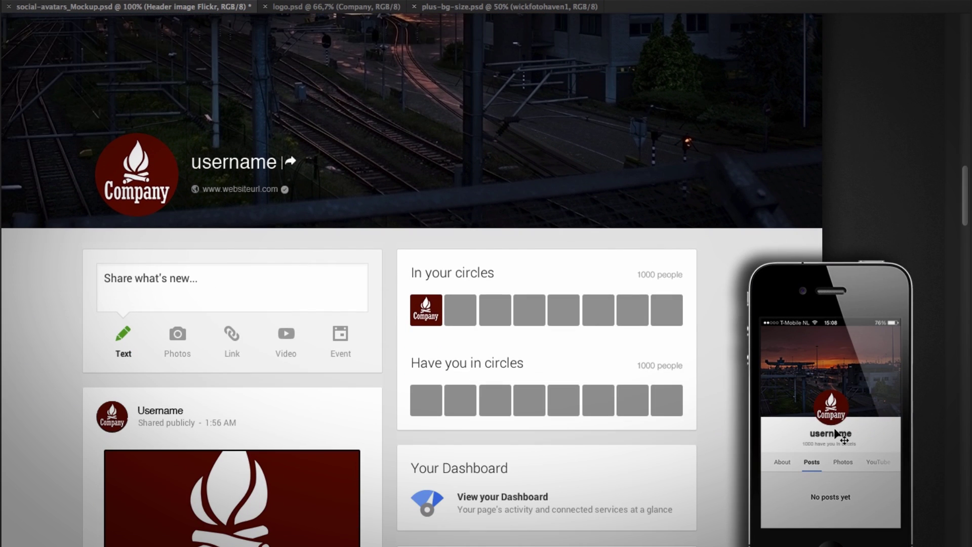
Review the row of logo sizes and turn on Generate Image Assets for social-avatars_Mockup.psd.
scroll(655, 312, up, 10)
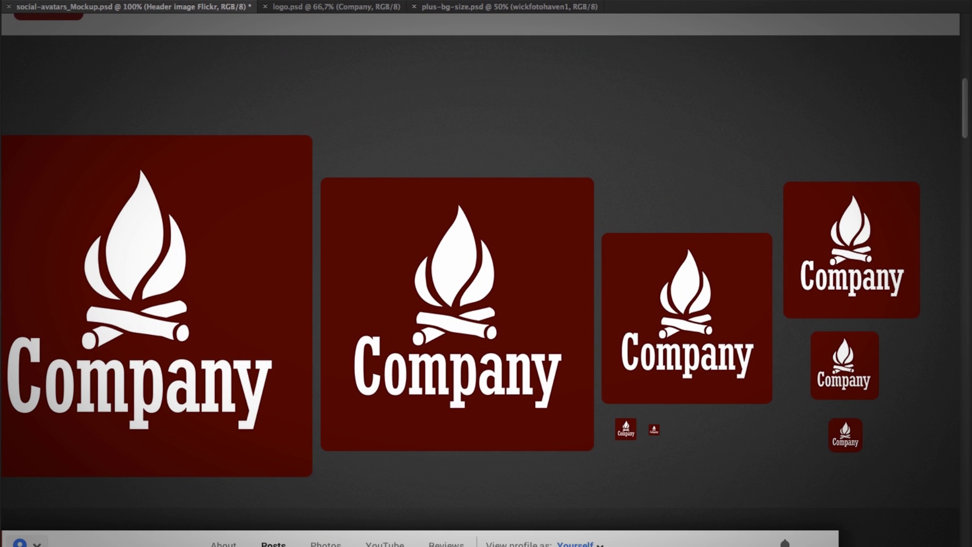
scroll(315, 260, up, 5)
scroll(314, 260, down, 3)
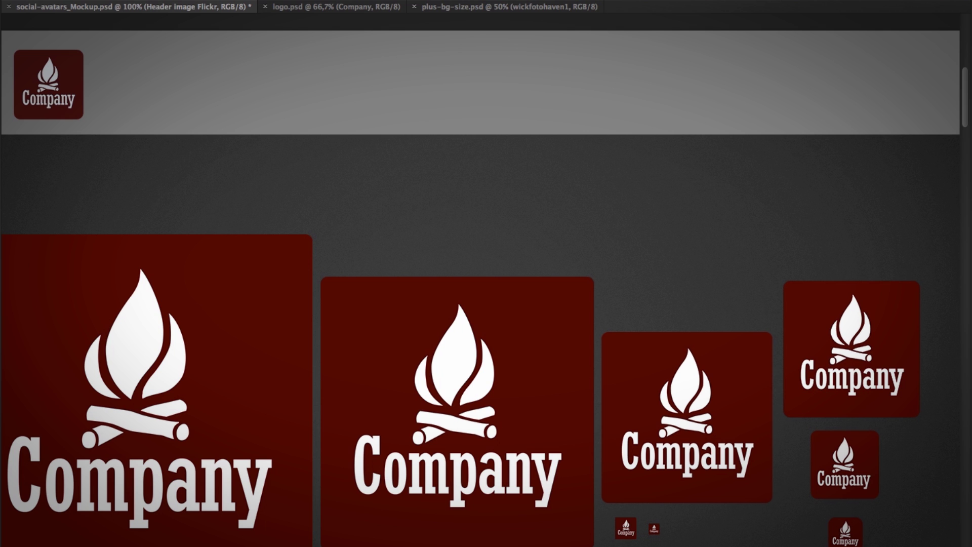
click(98, 7)
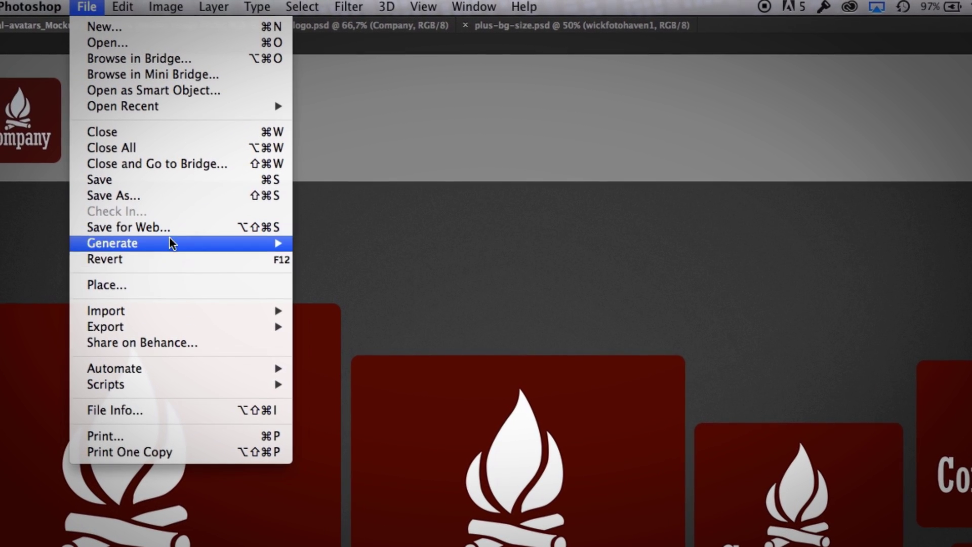
mouse_move(275, 248)
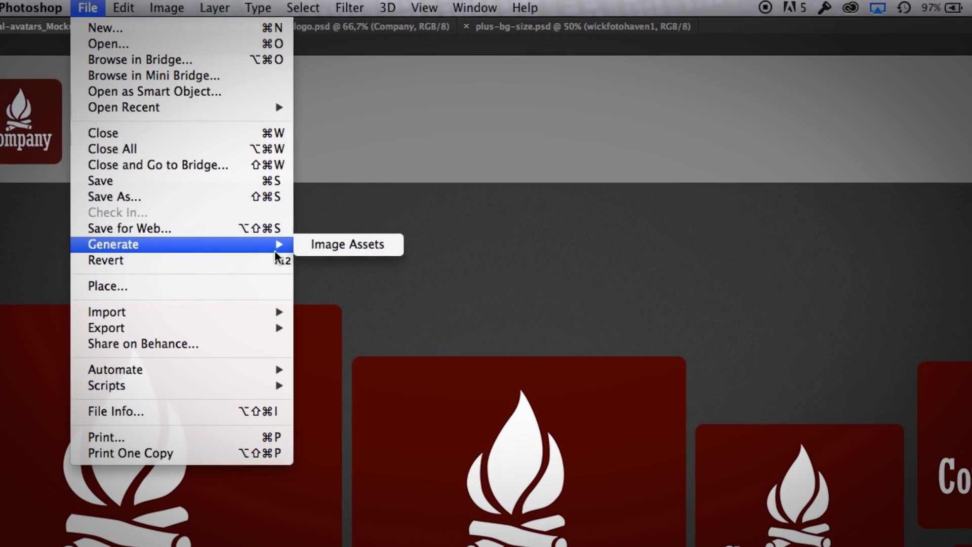
click(342, 249)
Switch to Finder, inspect the files in the social-avatars_Mockup-assets folder, and return to the mockup in Photoshop.
key(super+Tab)
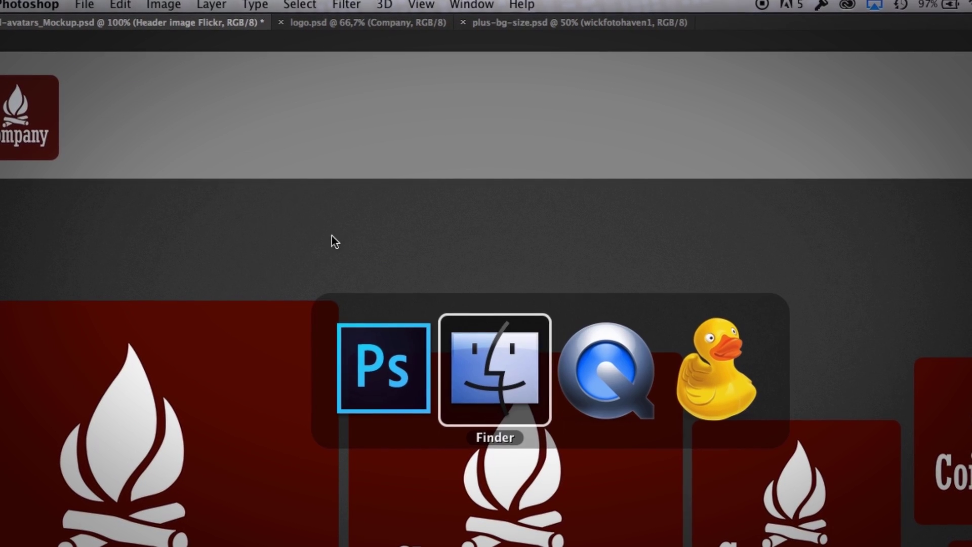
click(242, 53)
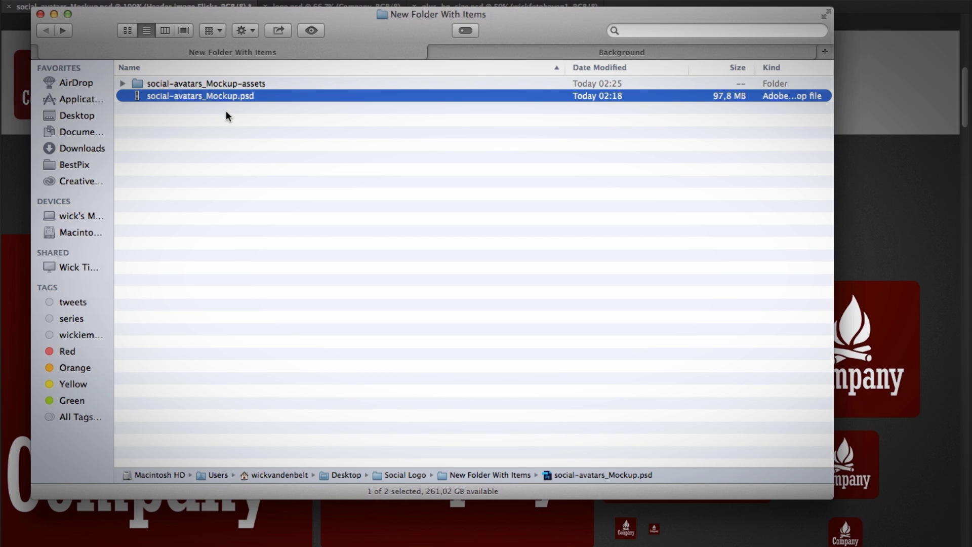
double_click(218, 83)
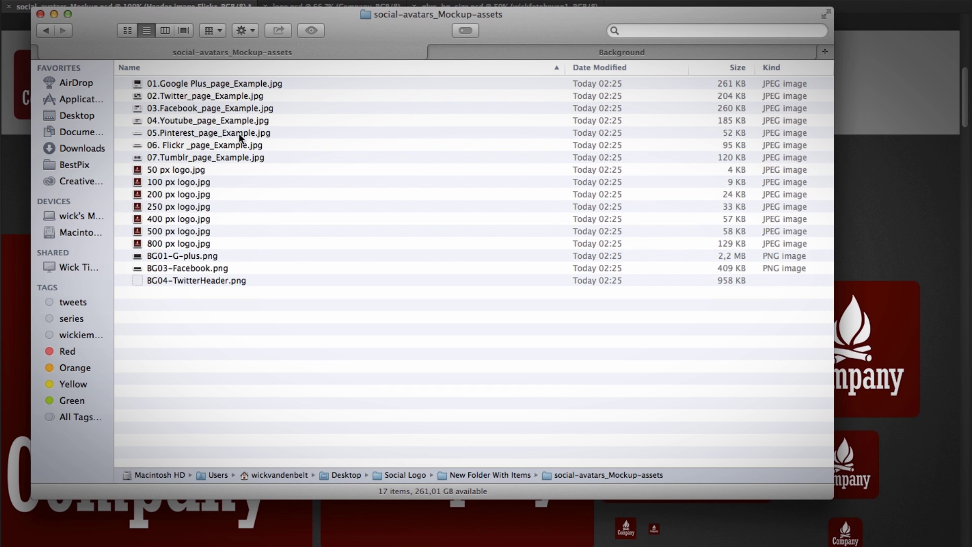
key(super+Tab)
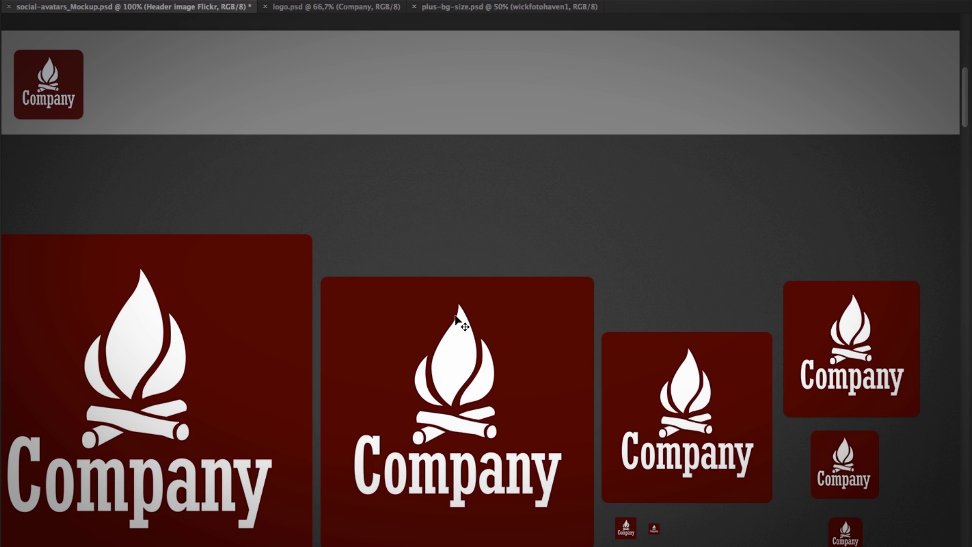
scroll(455, 320, down, 10)
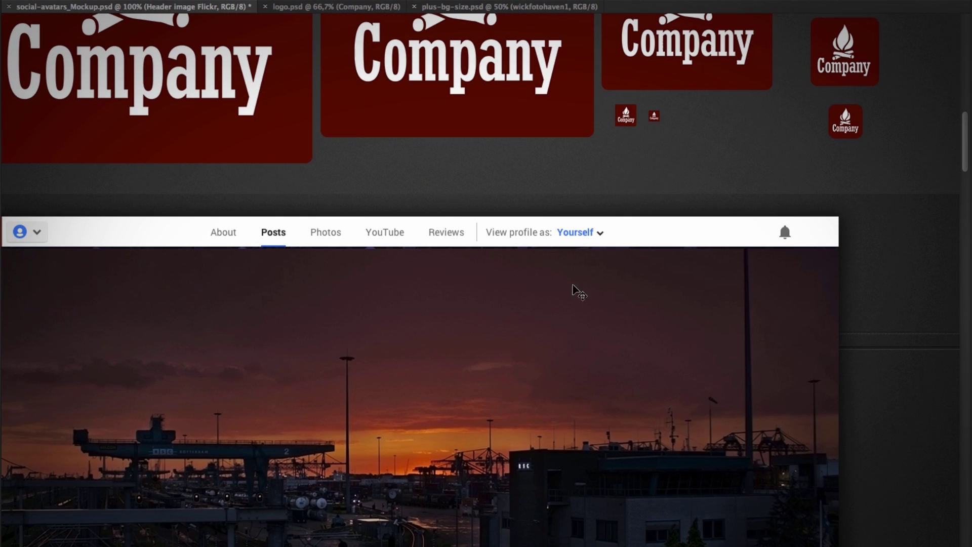
Switch to Finder and preview the exported page examples from 01.Google Plus_page_Example.jpg through 06. Flickr _page_Example.jpg.
key(super+Tab)
click(190, 83)
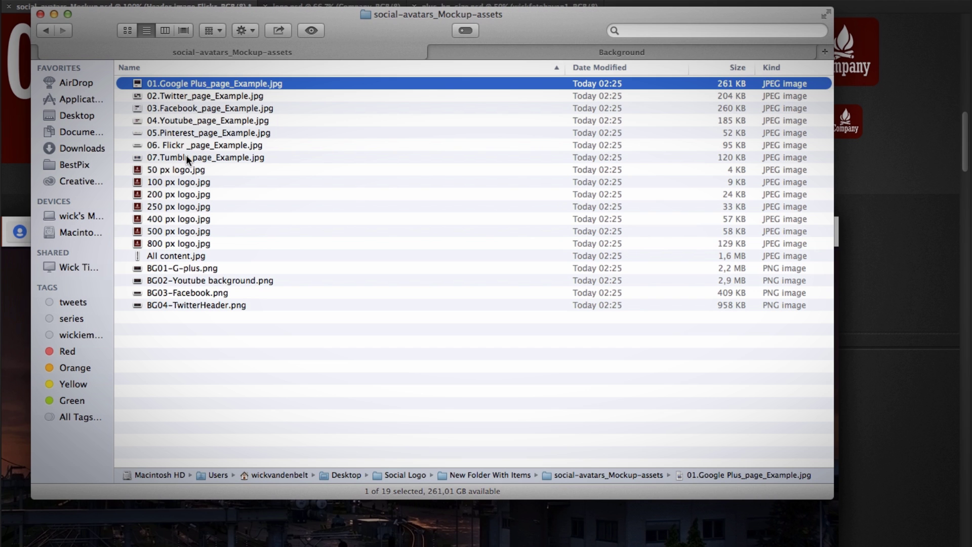
key(space)
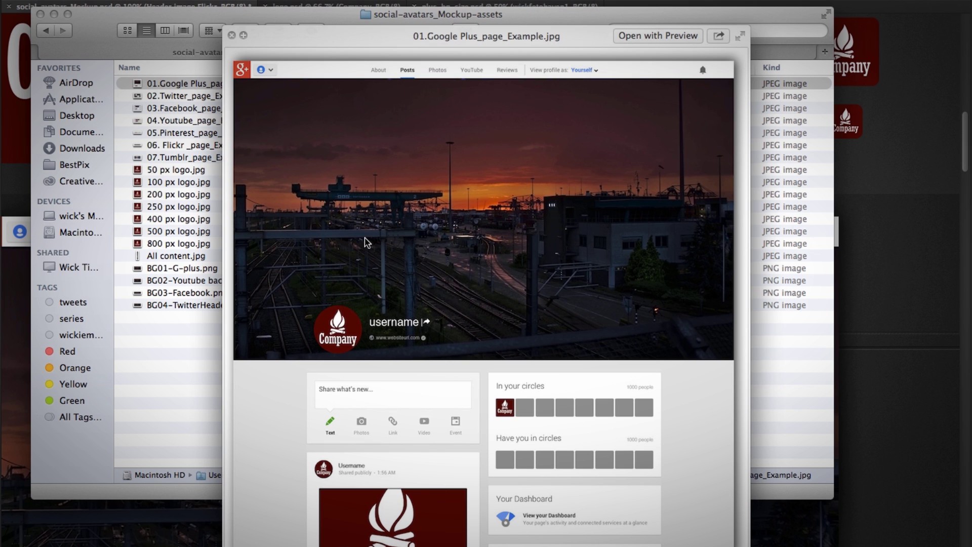
key(Down)
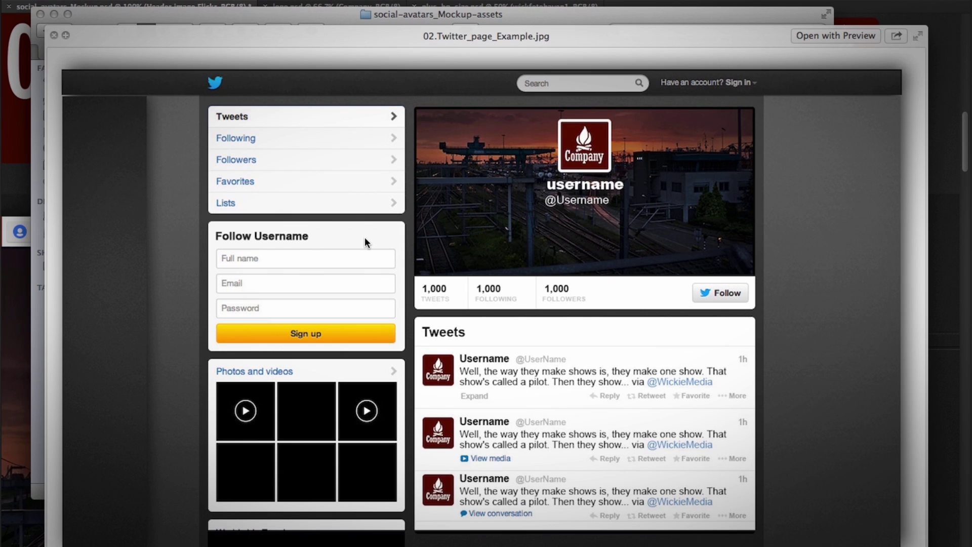
key(Down)
key(Down)
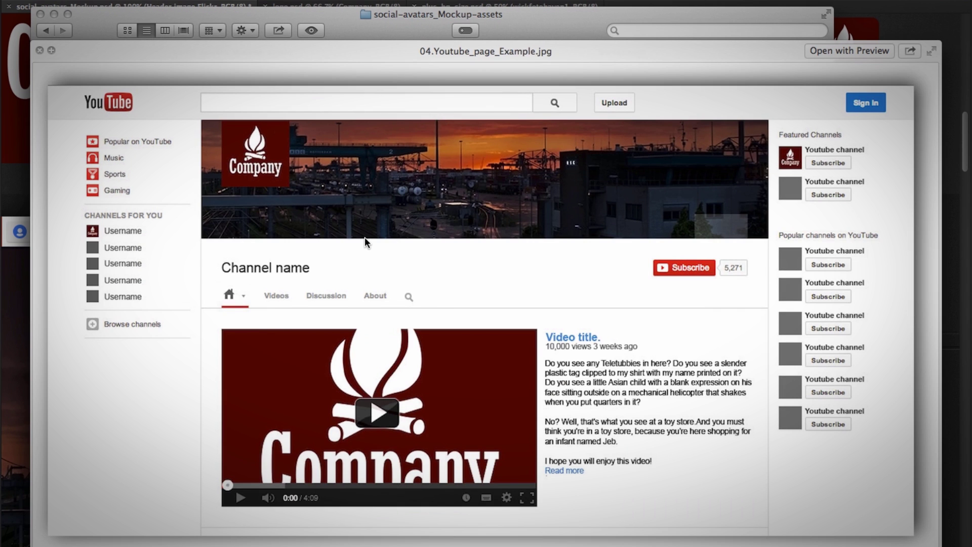
key(Down)
key(Down)
key(space)
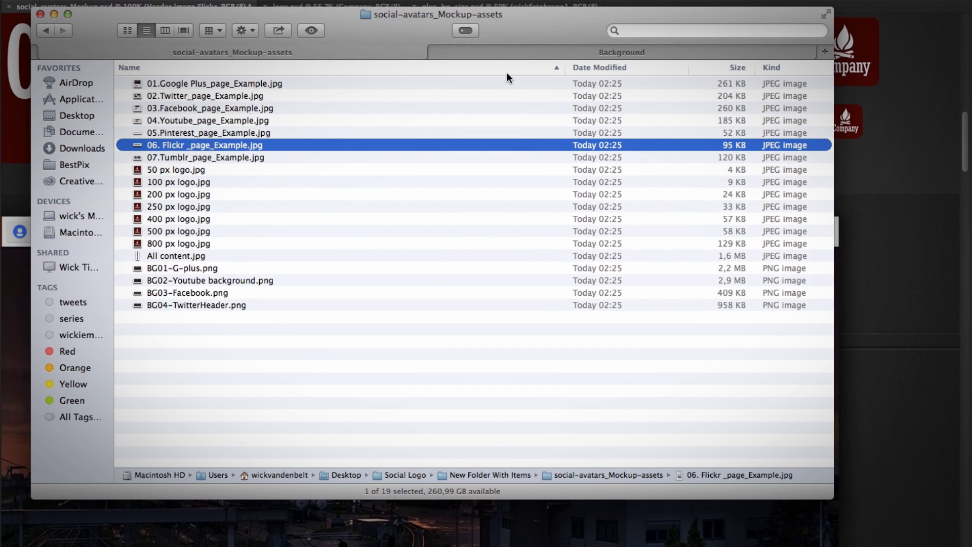
Look through the exported logo files from 50 px to 800 px and preview 800 px logo.jpg.
click(179, 185)
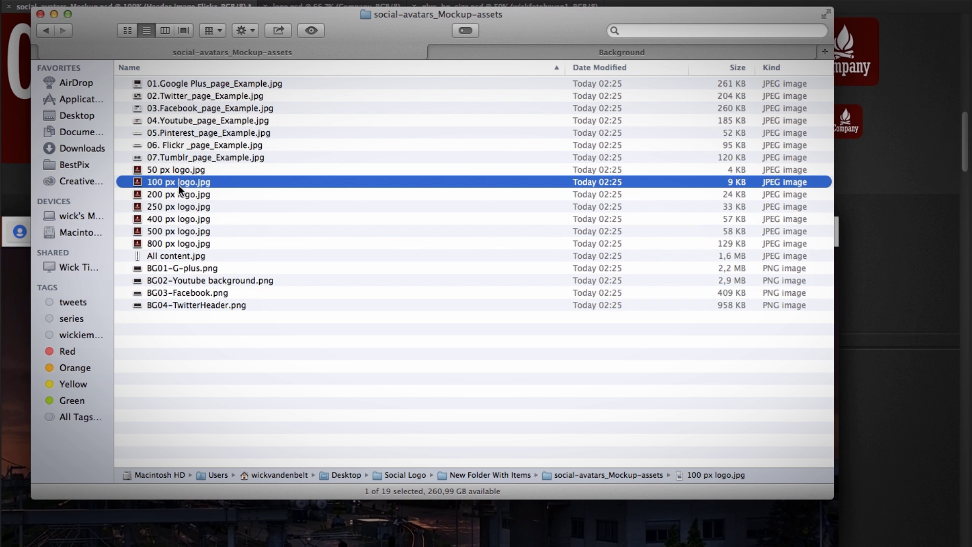
key(Down)
key(Down)
key(Down)
key(Down)
key(Up)
key(Down)
click(175, 171)
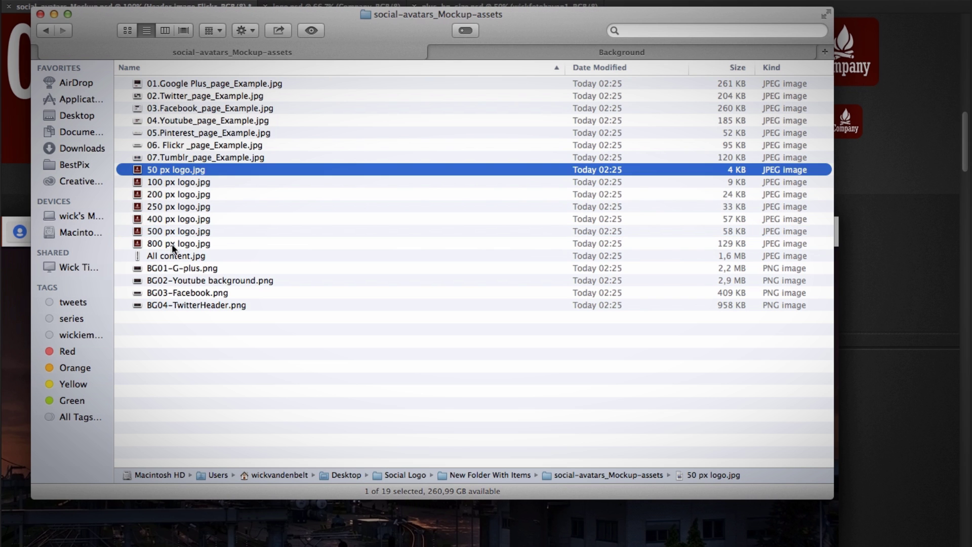
click(172, 244)
key(space)
key(space)
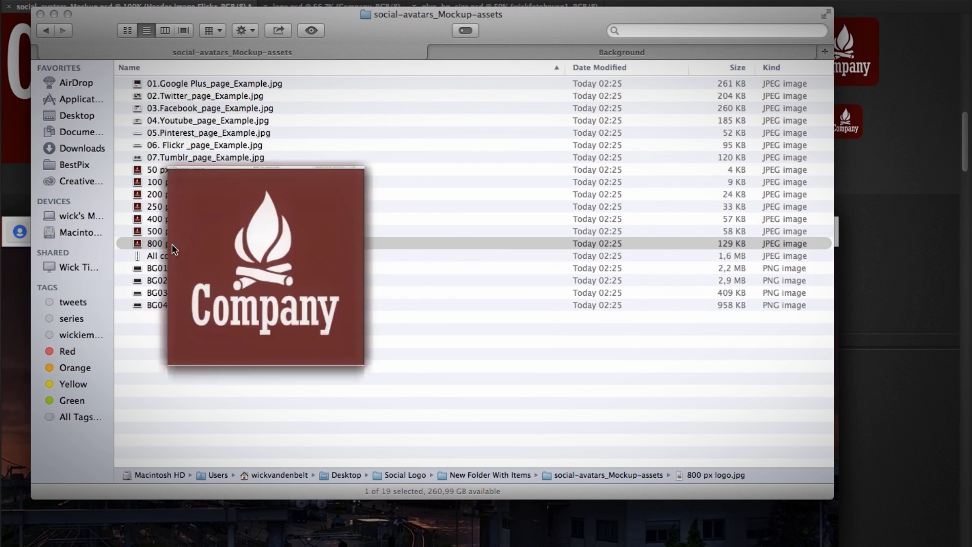
Preview All content.jpg in the assets folder to check the complete mockup sheet.
click(189, 250)
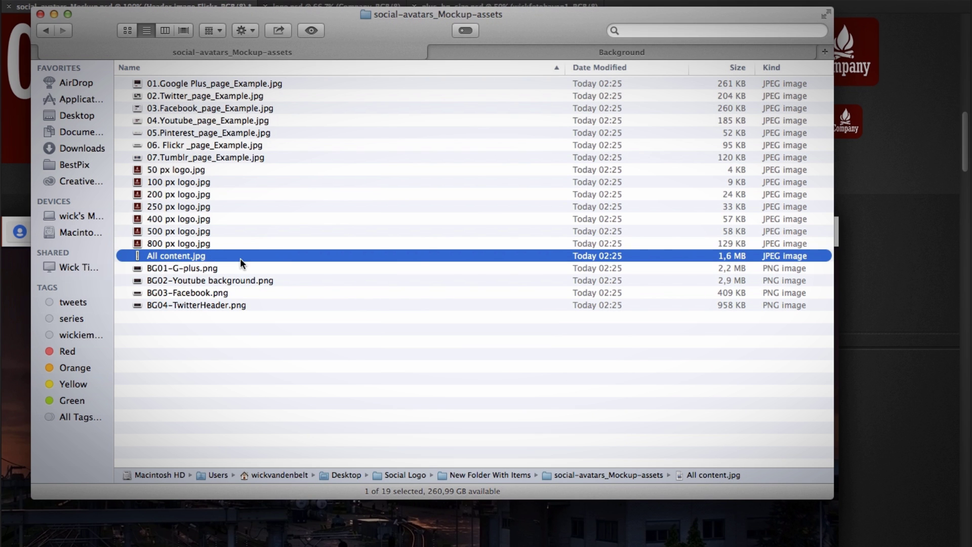
key(space)
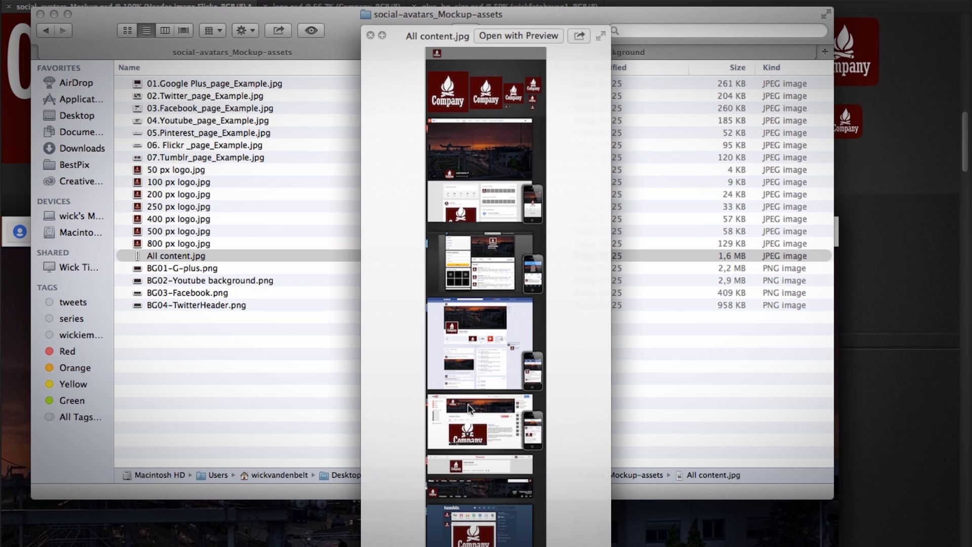
key(space)
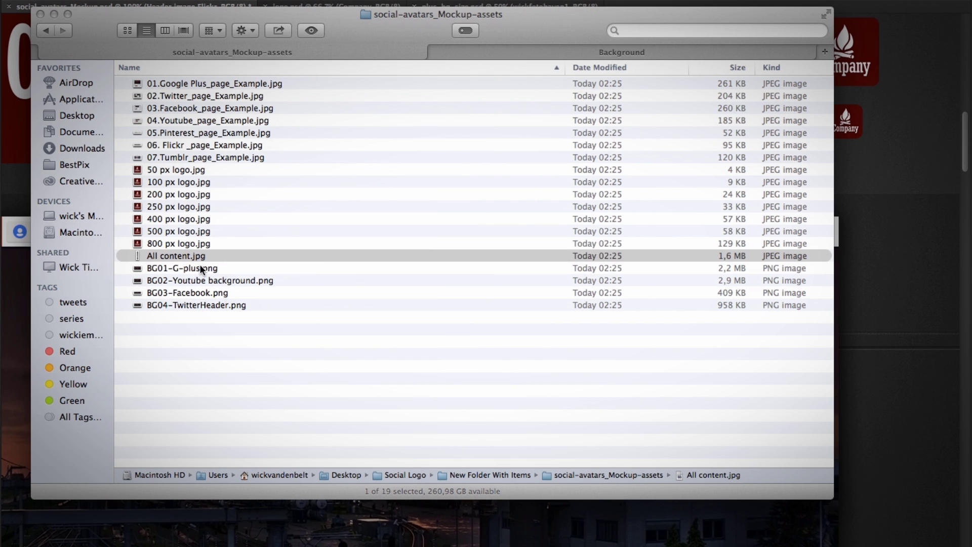
Preview the exported background images from BG01-G-plus.png through BG04-TwitterHeader.png one by one.
click(200, 268)
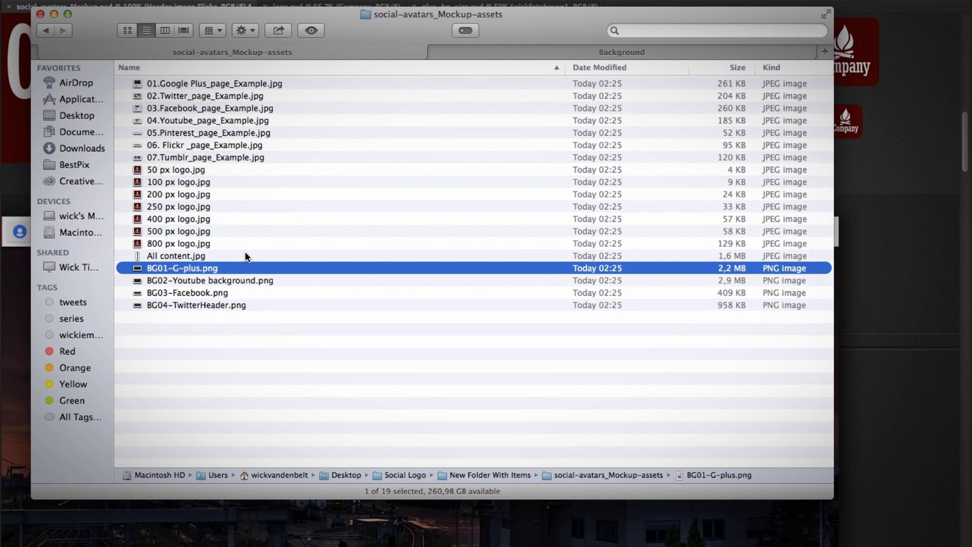
key(space)
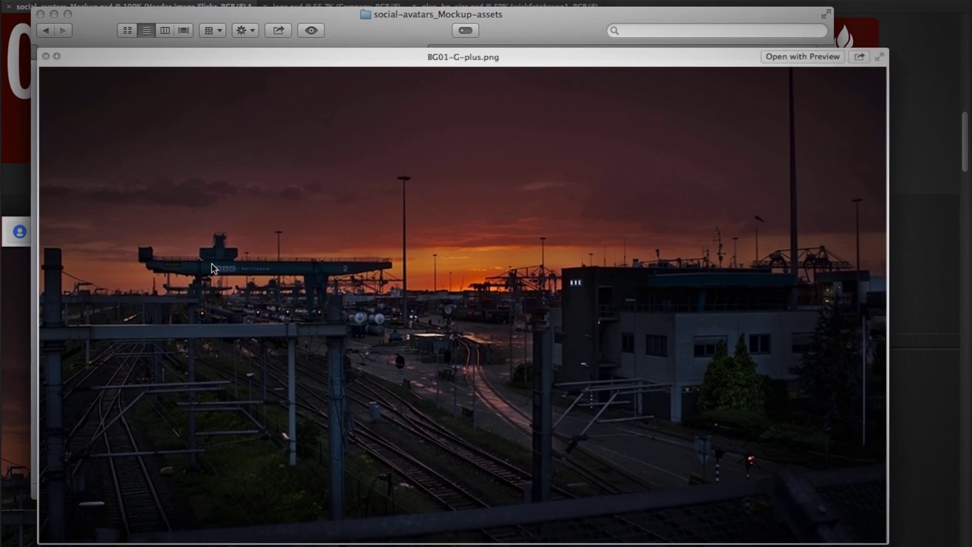
key(space)
key(Down)
key(space)
key(space)
key(Down)
key(space)
key(space)
key(Down)
key(space)
key(space)
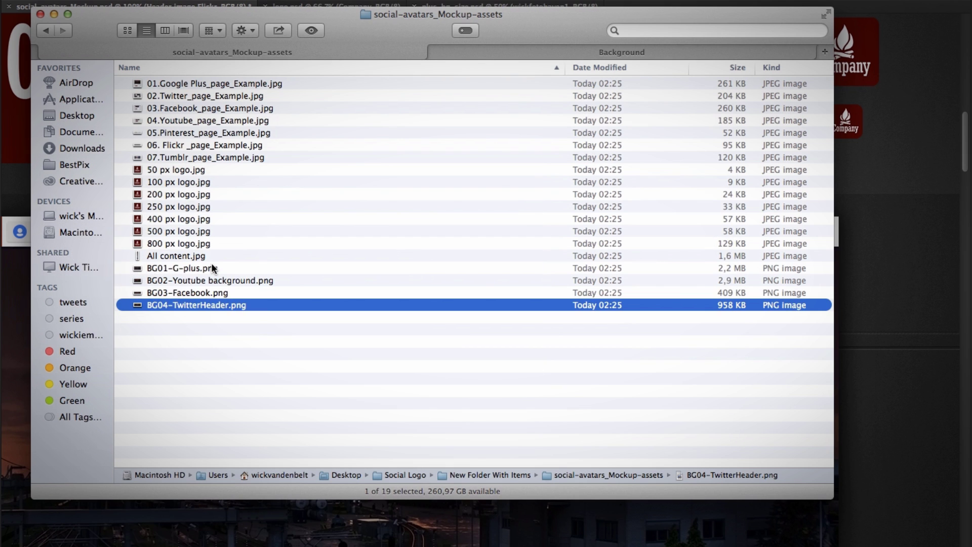
key(Up)
key(Up)
key(Up)
key(Up)
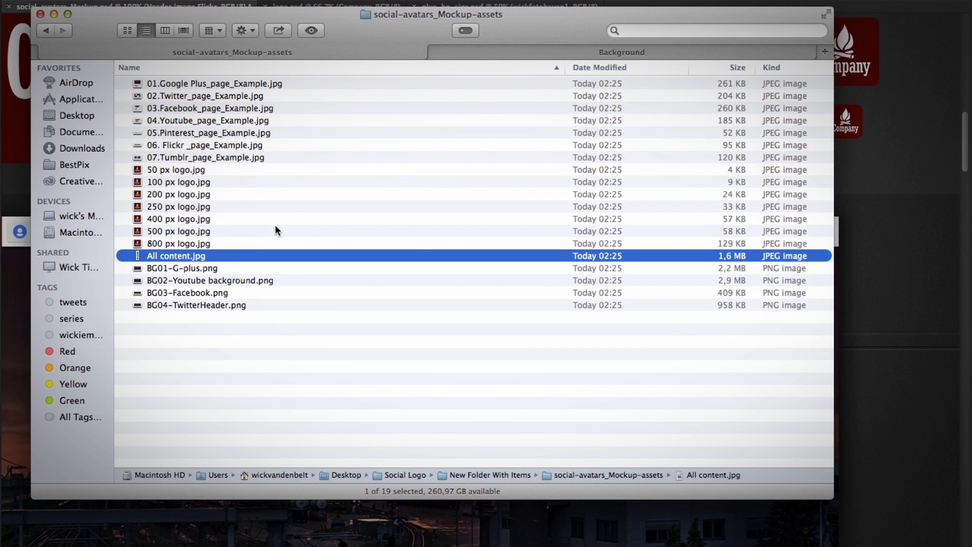
Return to Photoshop, delete the Shape 1, Company and Layer 1 layers from logo.psd, and close the saved file.
key(super+Tab)
scroll(369, 102, up, 5)
key(Tab)
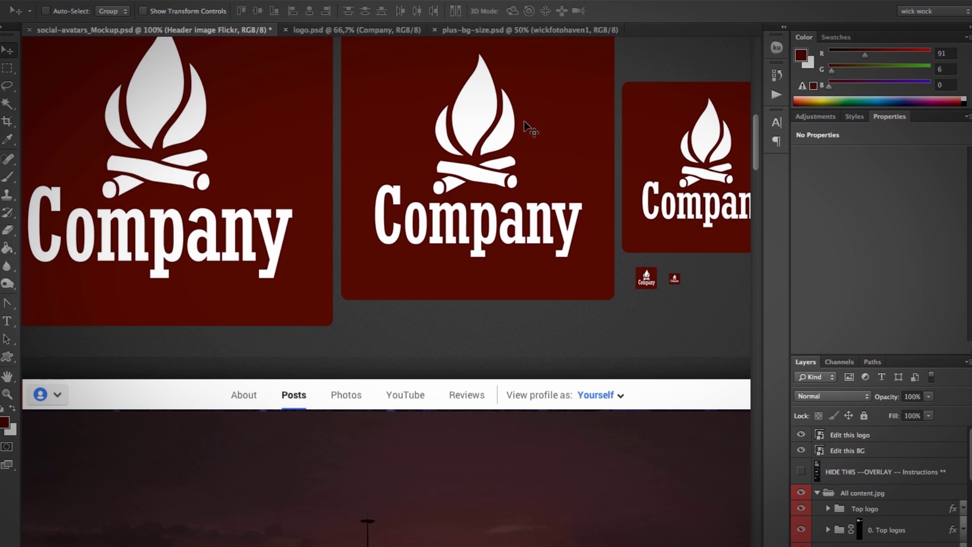
click(316, 30)
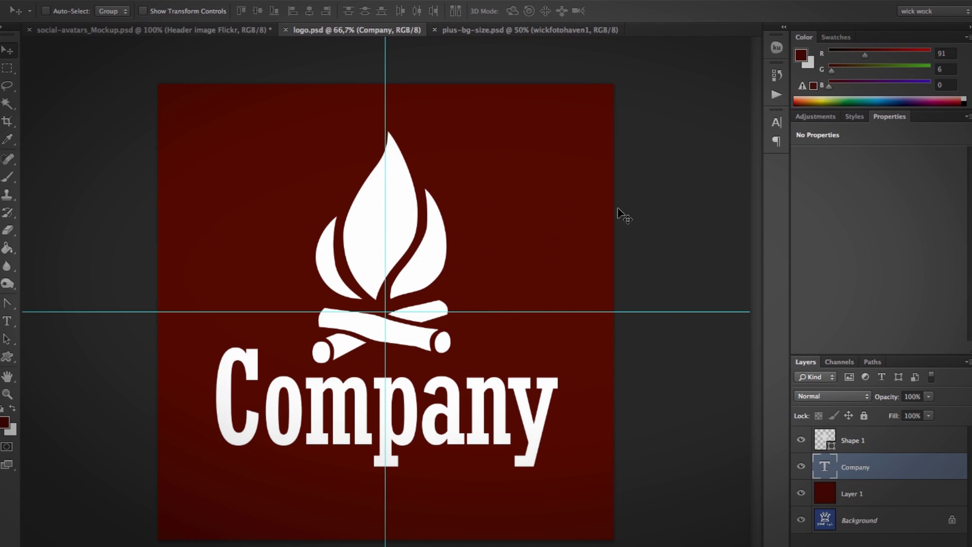
click(878, 488)
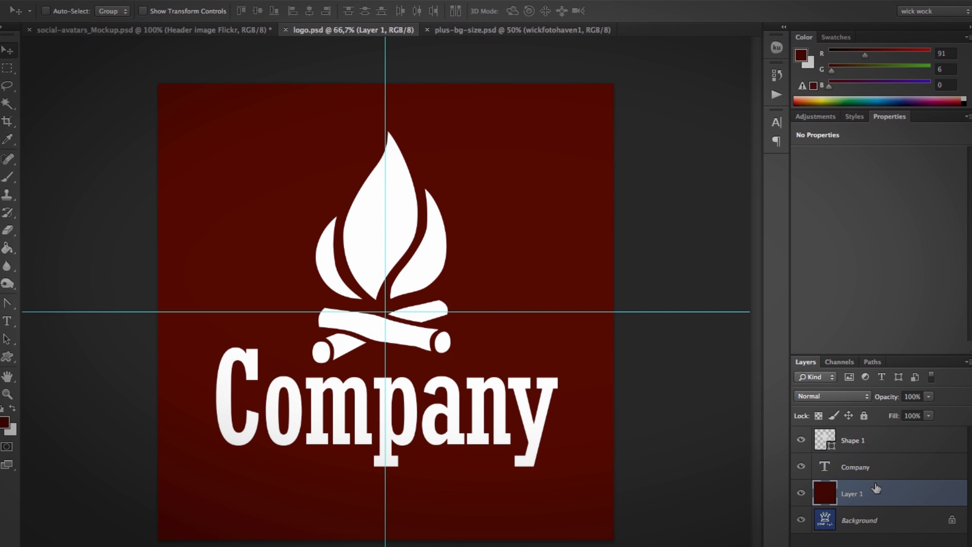
shift+click(856, 443)
key(Delete)
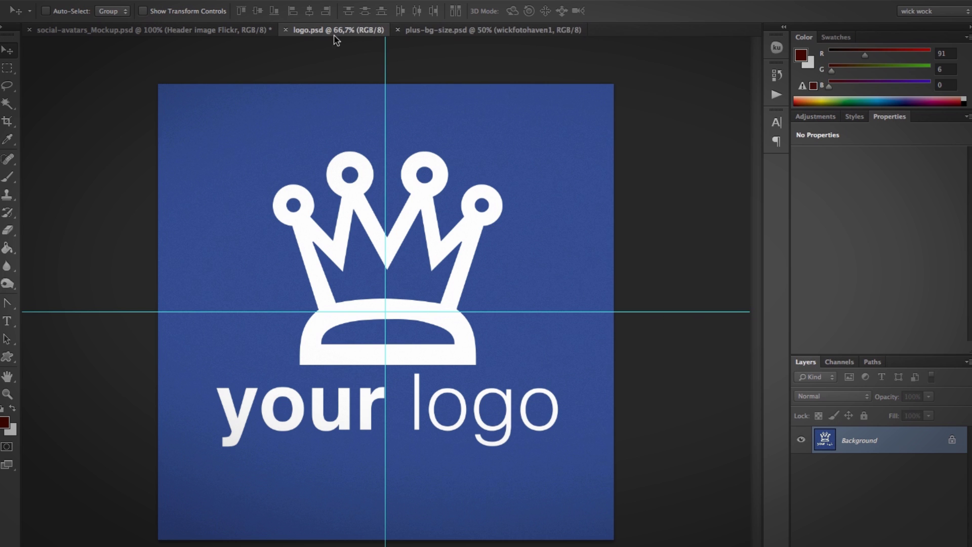
click(287, 30)
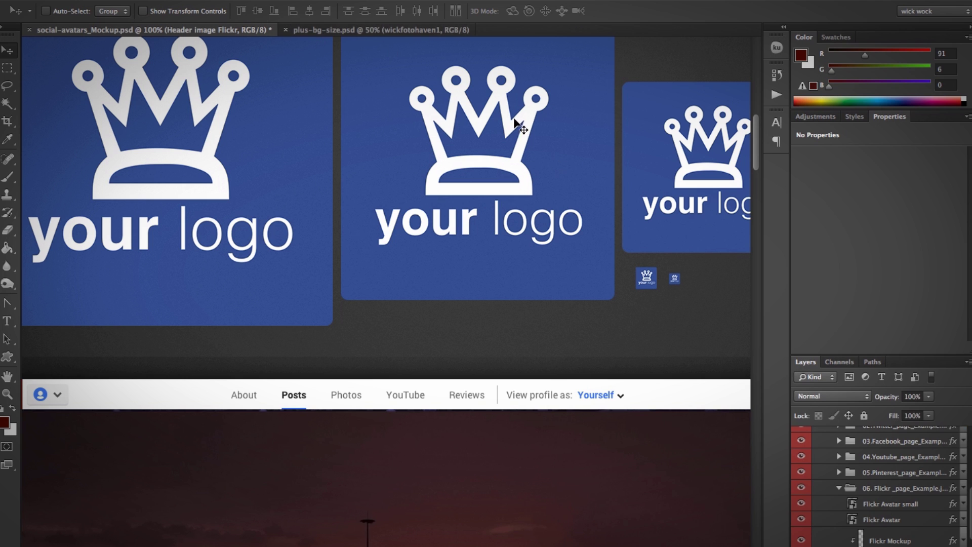
Delete the sunset photo layer from plus-bg-size.psd, then save and close the file.
click(368, 31)
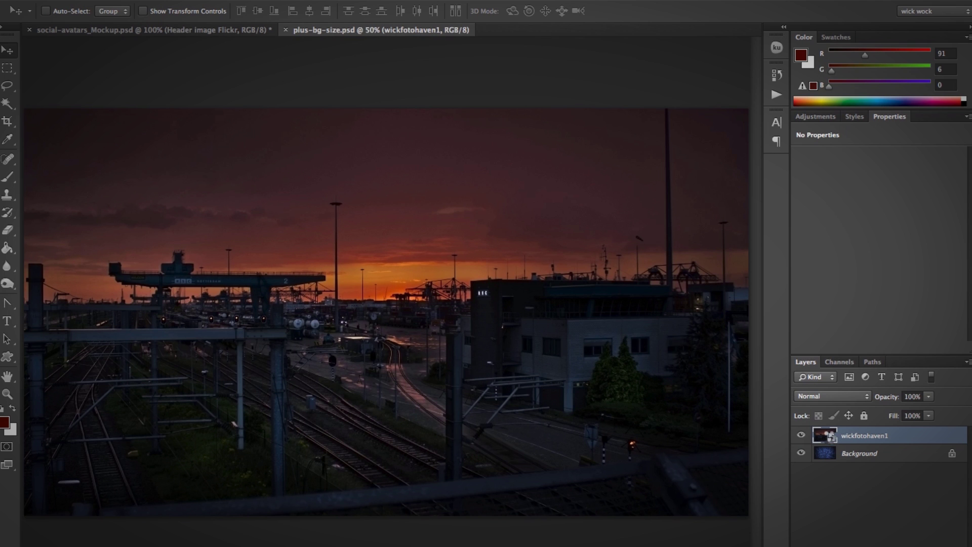
key(BackSpace)
key(super+s)
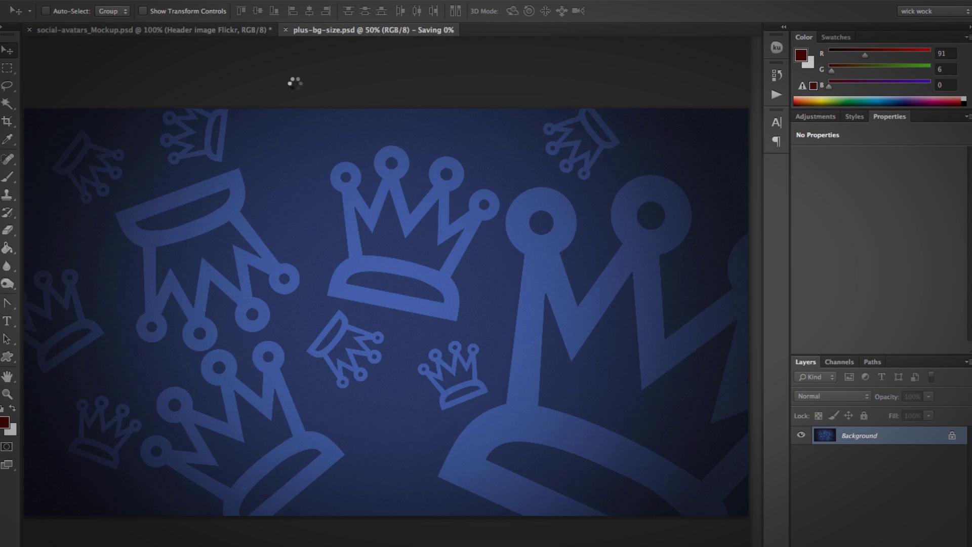
click(286, 30)
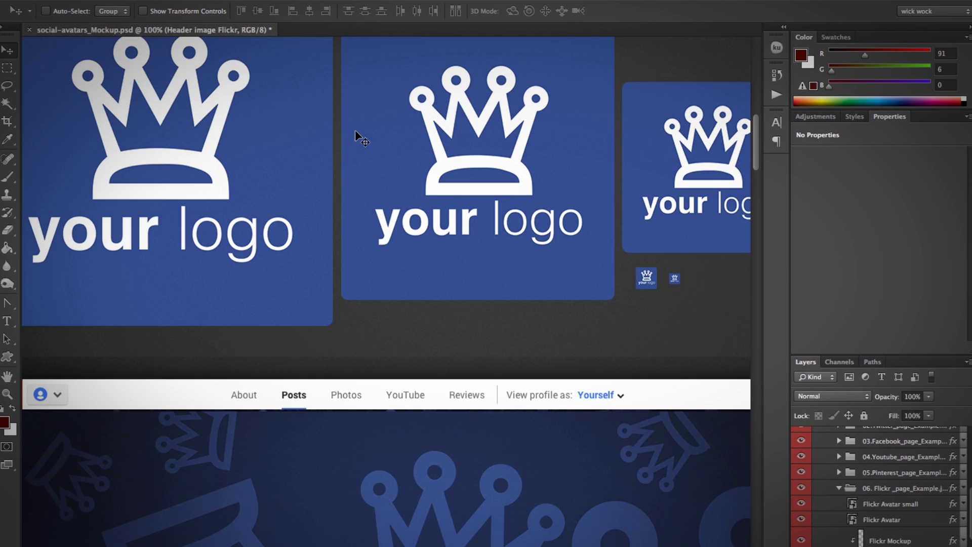
Switch to Finder, open the social-avatars_Mockup-assets folder and preview the regenerated 04.Youtube_page_Example.jpg.
key(super+Tab)
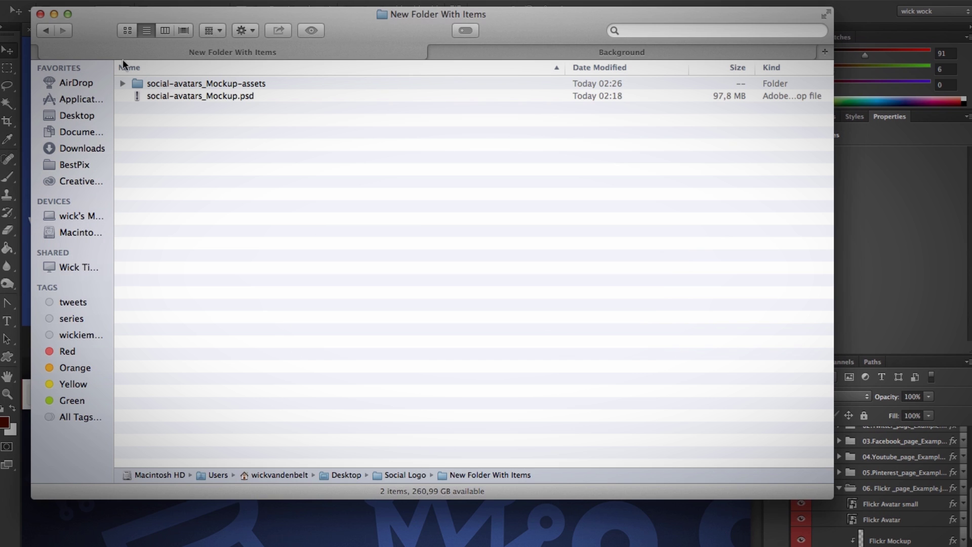
double_click(185, 83)
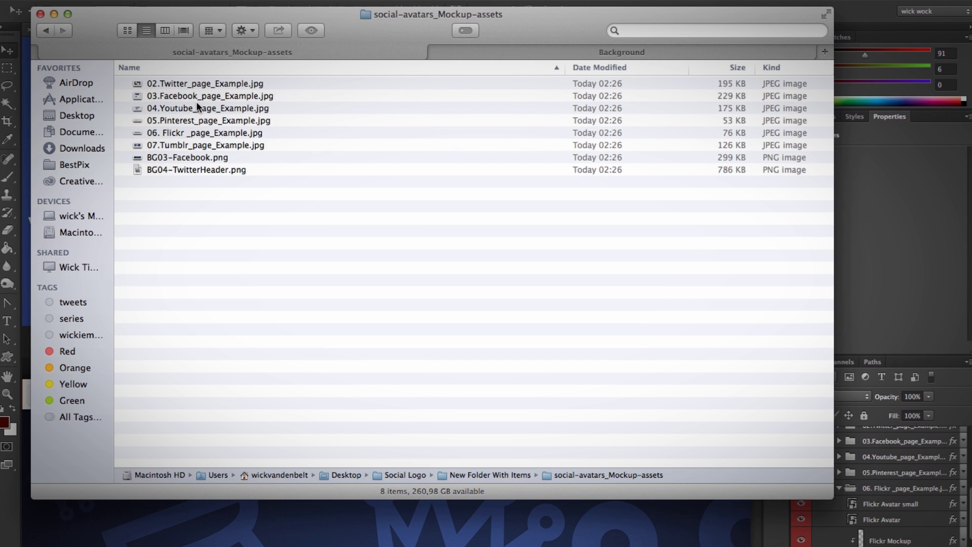
click(226, 108)
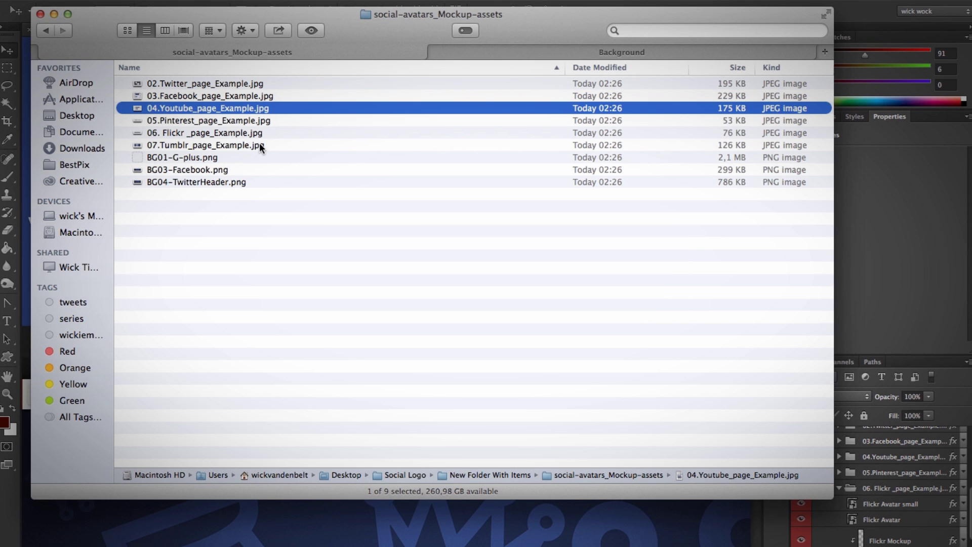
key(space)
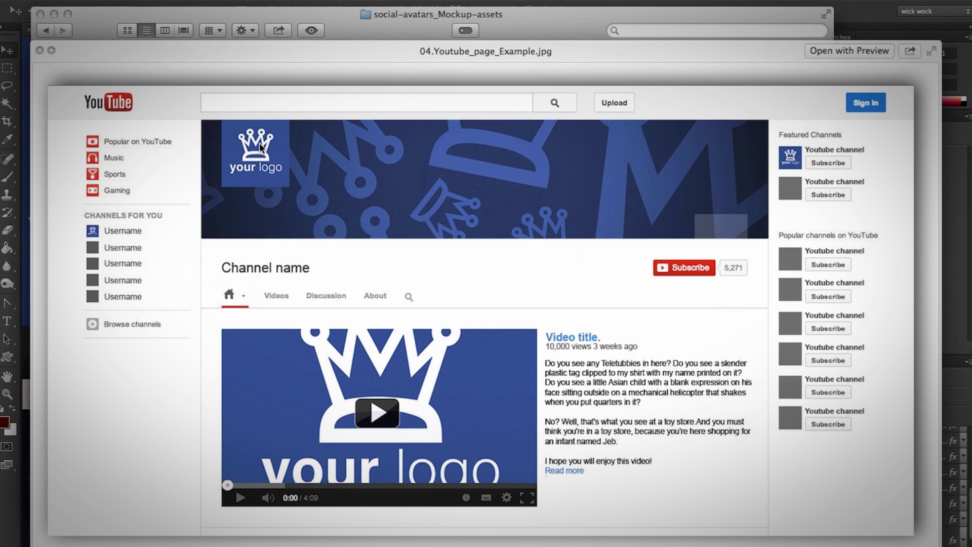
key(space)
Preview the regenerated 06. Flickr _page_Example.jpg, BG02-Youtube background.png and 250 px logo.jpg.
click(165, 135)
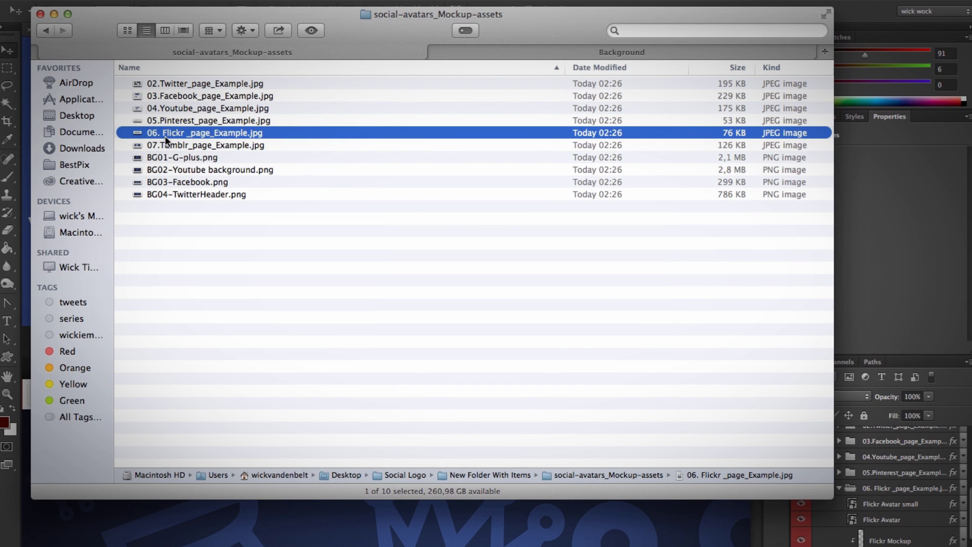
key(space)
key(Down)
key(space)
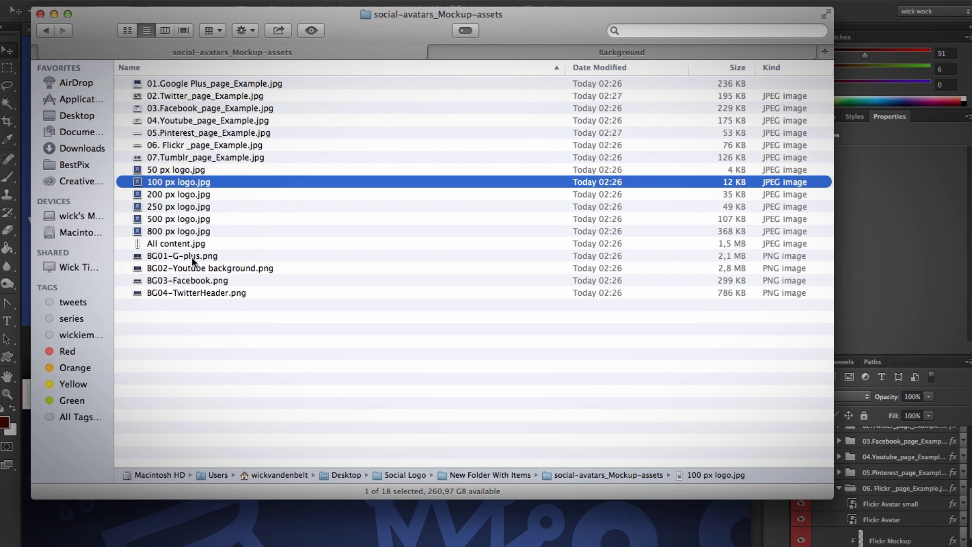
click(192, 257)
click(195, 279)
key(space)
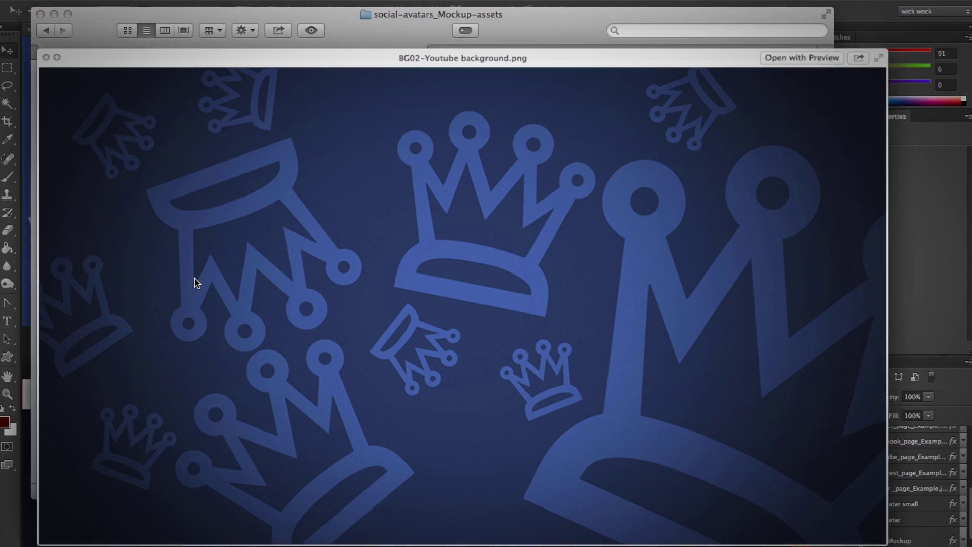
key(space)
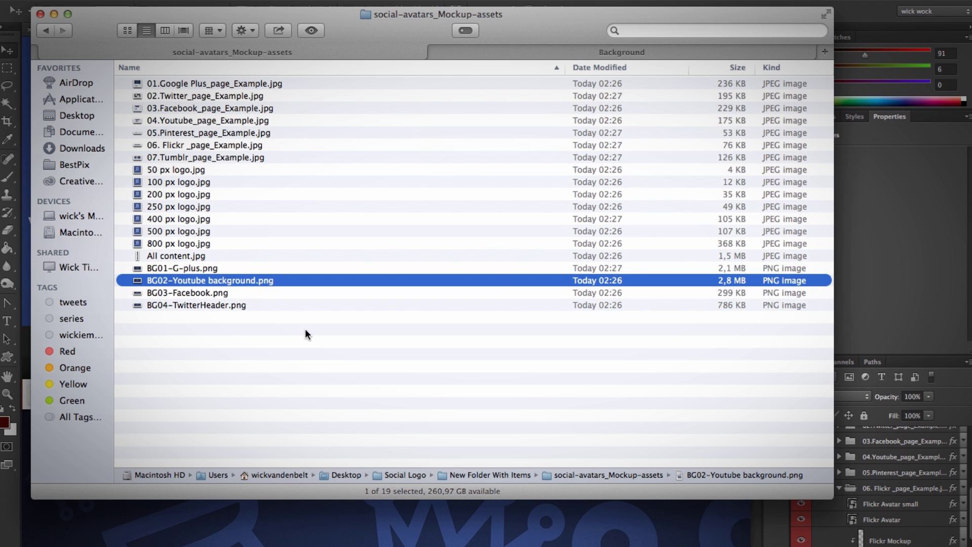
click(170, 203)
key(space)
key(space)
Return to Photoshop and review the Google+ desktop and phone mockups at 66.7% zoom.
key(super+Tab)
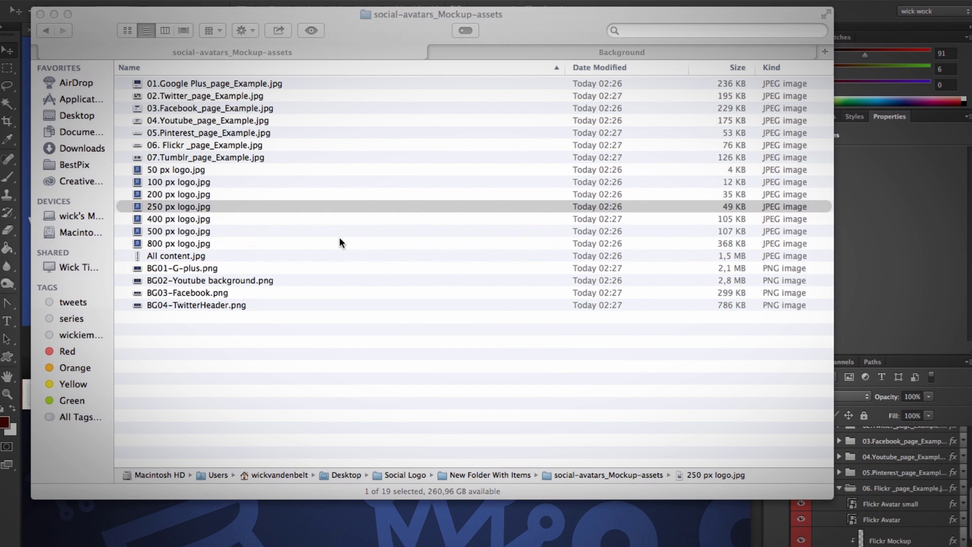
click(535, 535)
key(super+minus)
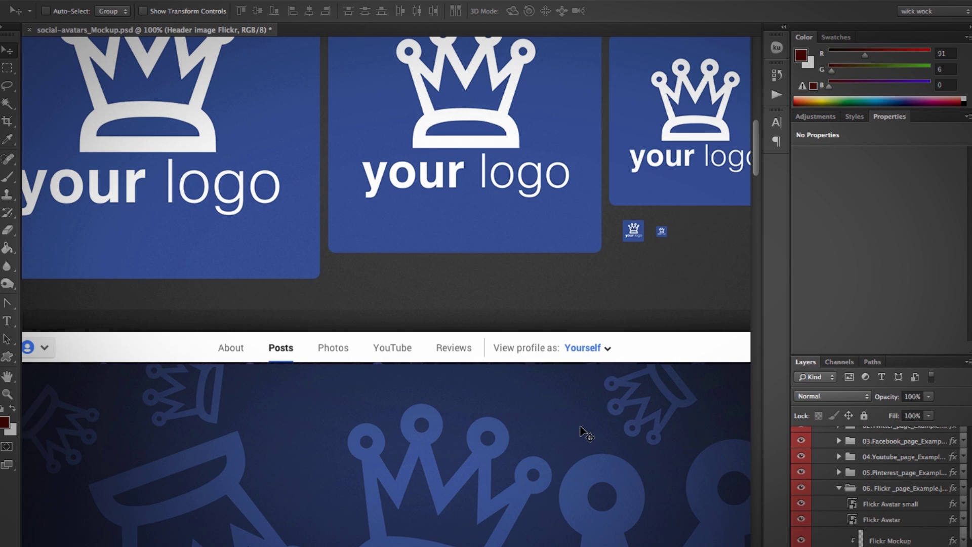
scroll(580, 426, down, 10)
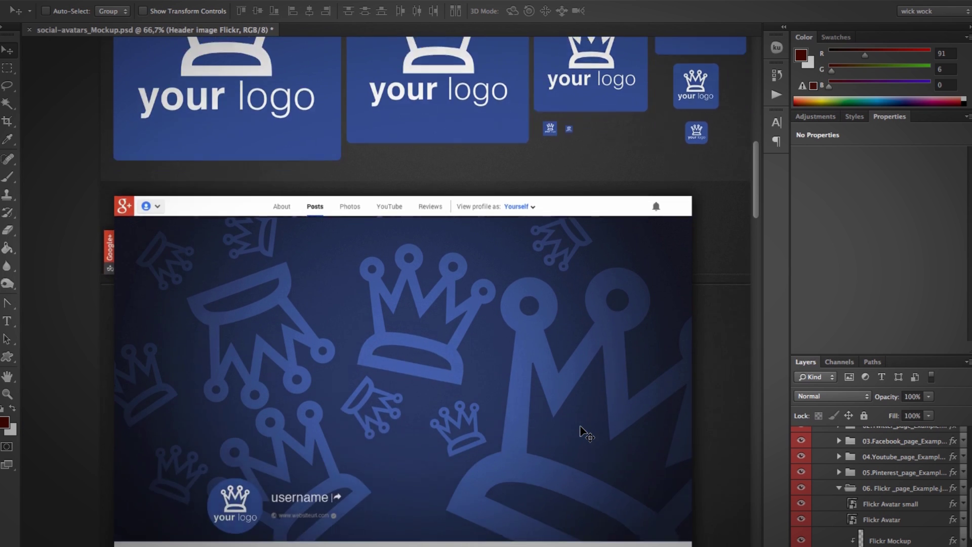
scroll(581, 427, down, 3)
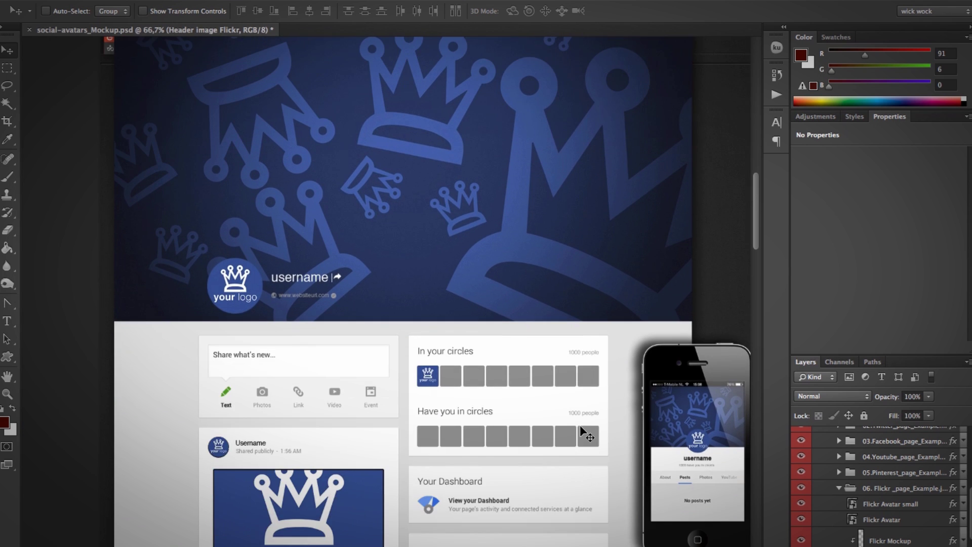
Hide the interface panels and review the logo and background across the Google+, Twitter, Facebook, YouTube, Pinterest, Flickr and Tumblr mockups.
key(Tab)
scroll(624, 183, down, 10)
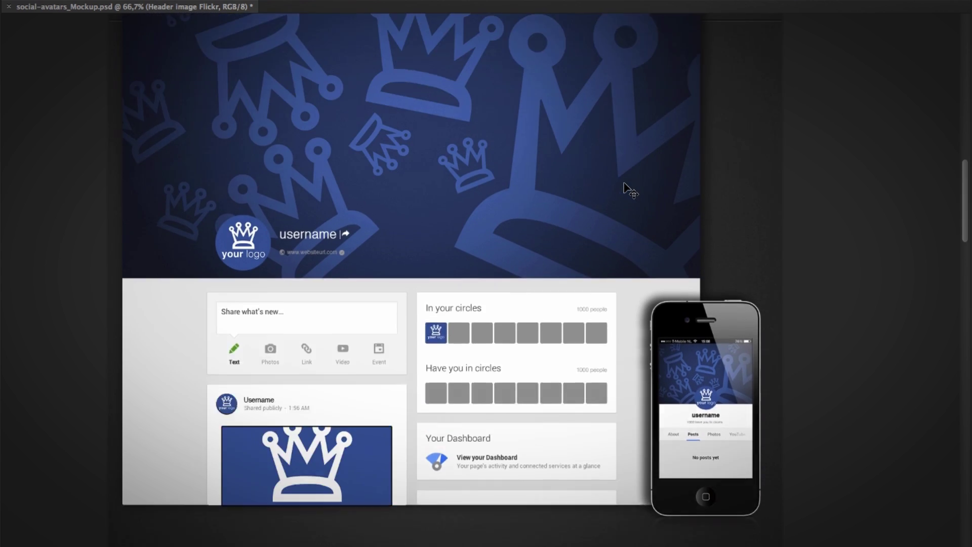
scroll(628, 189, up, 6)
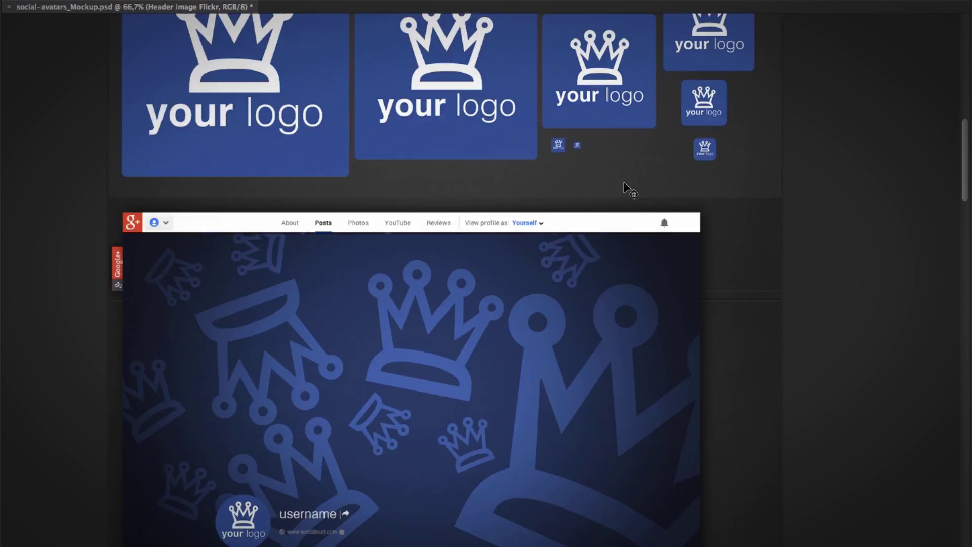
scroll(628, 189, down, 20)
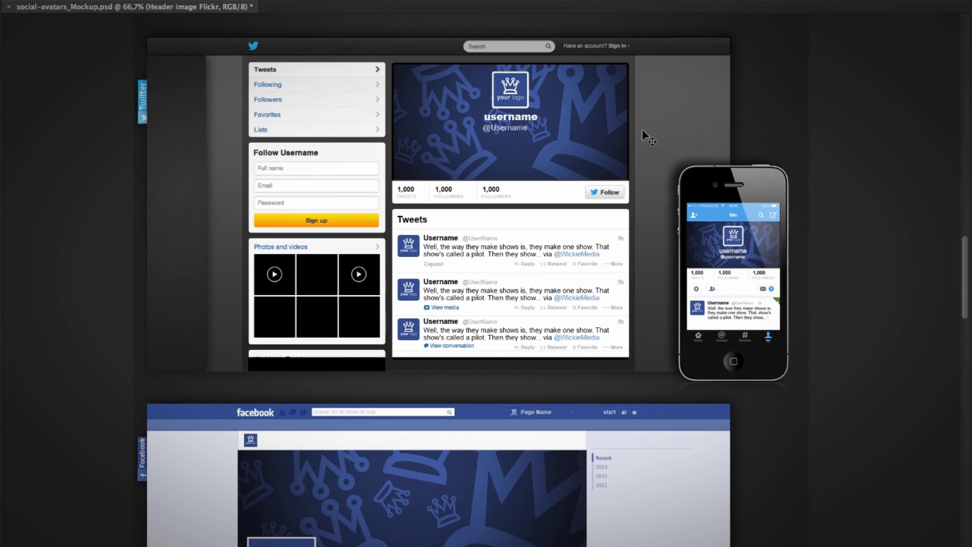
scroll(477, 275, down, 15)
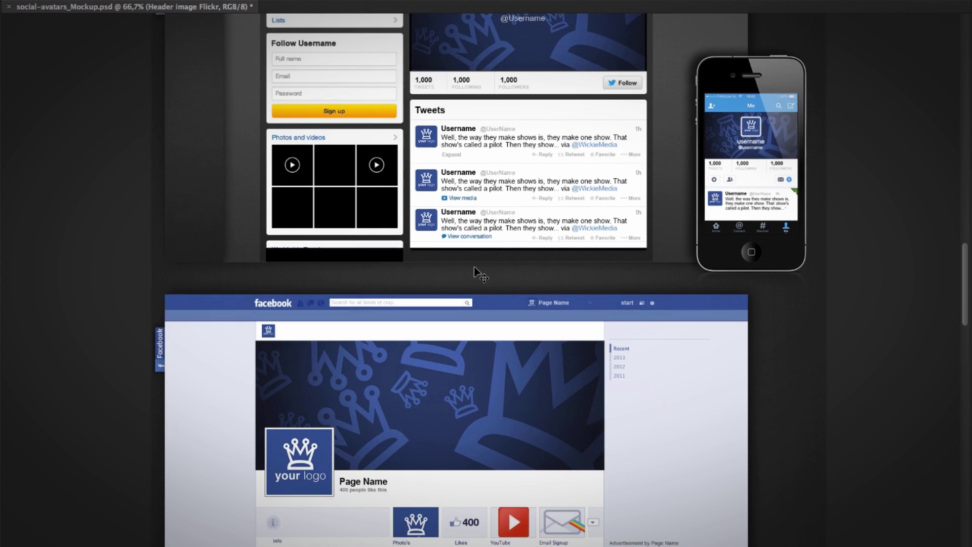
scroll(478, 276, down, 5)
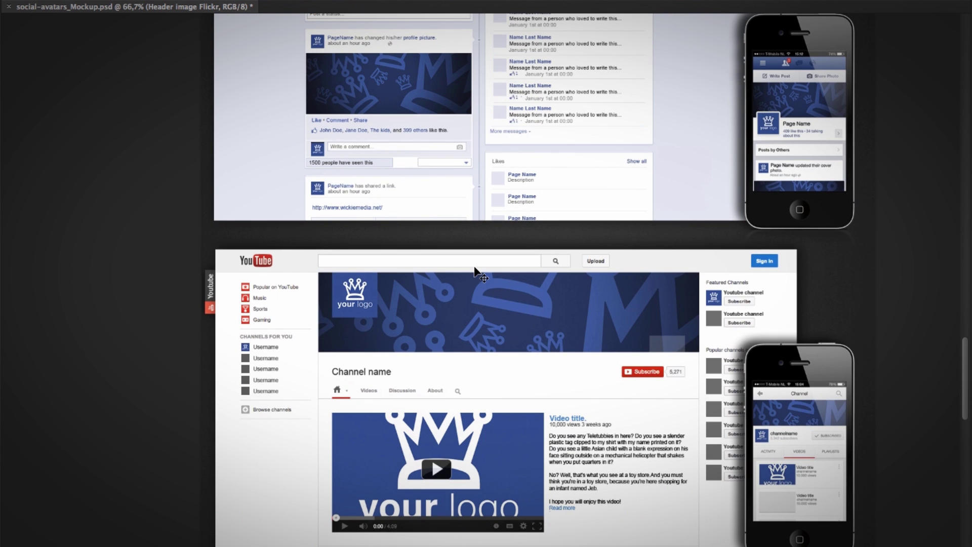
scroll(552, 299, down, 12)
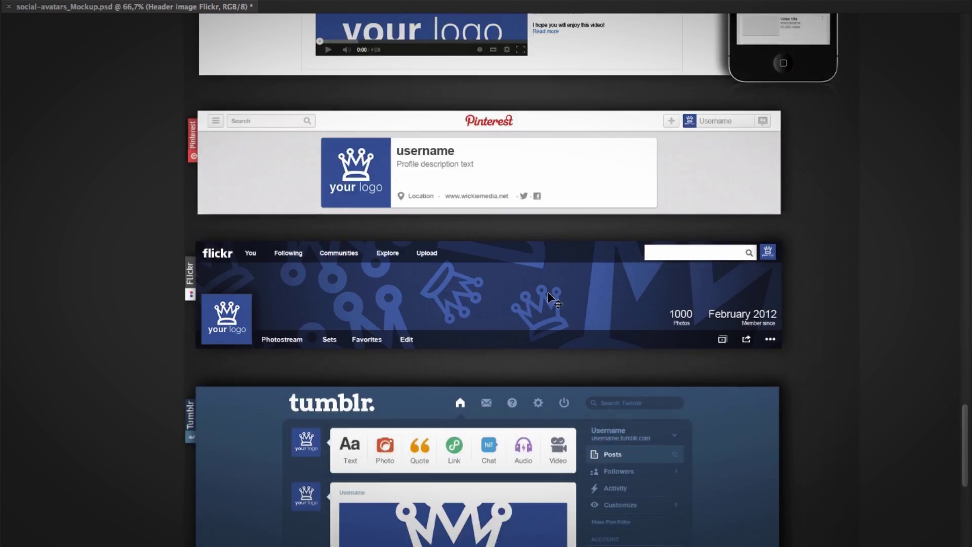
scroll(549, 299, down, 7)
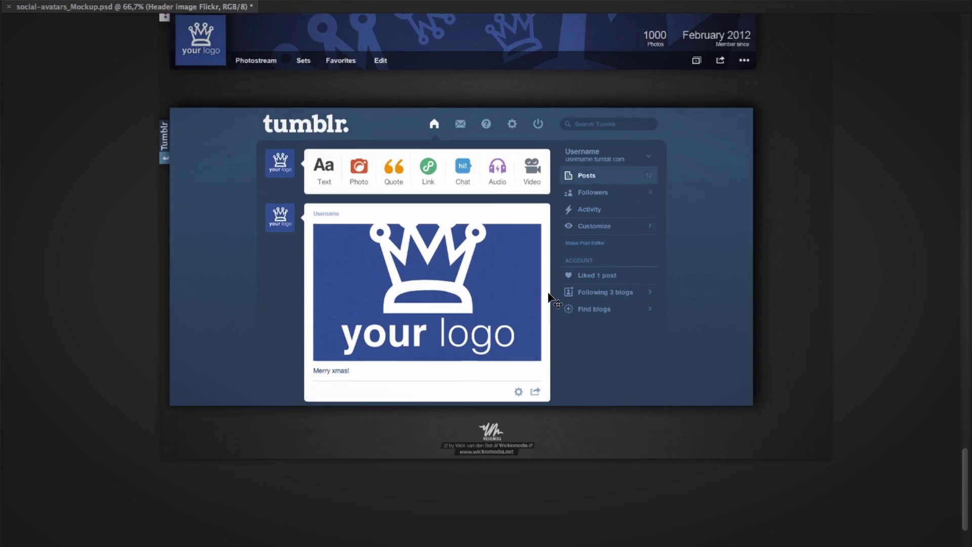